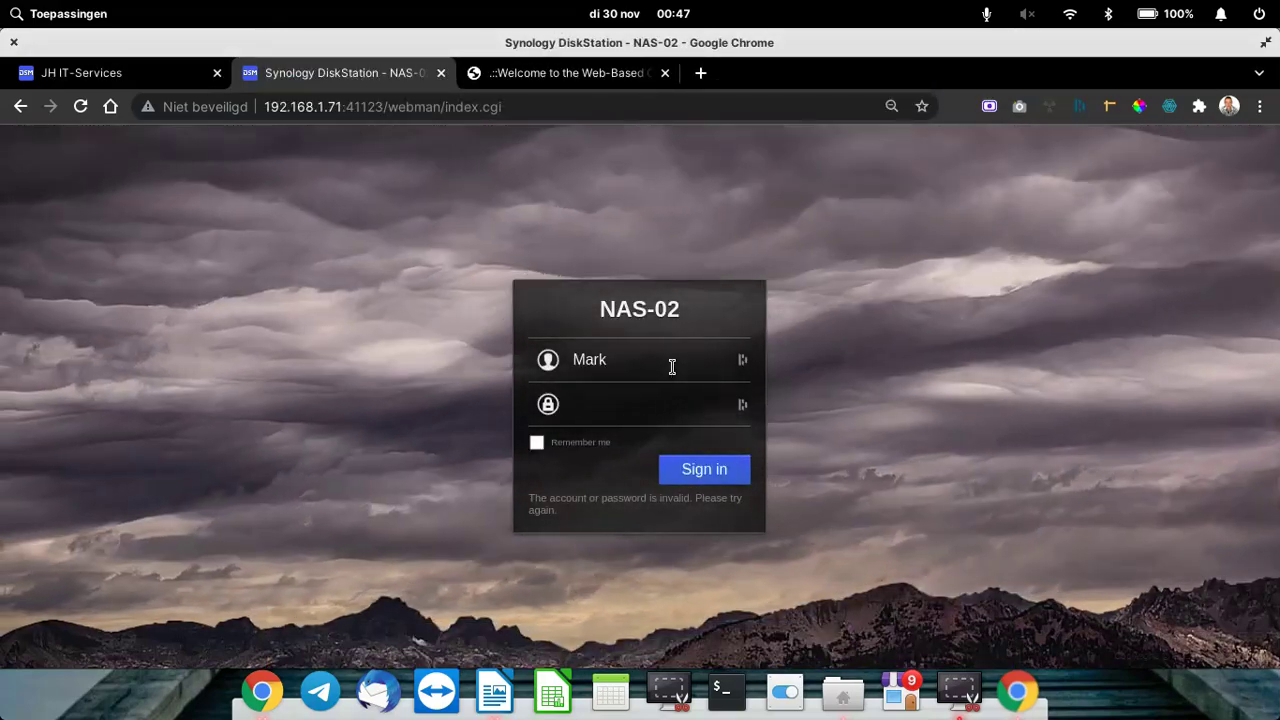
# Step: Sign in to NAS-02 with the username TheBoss and the account password, showing the page full screen
pyautogui.doubleClick(671, 362)
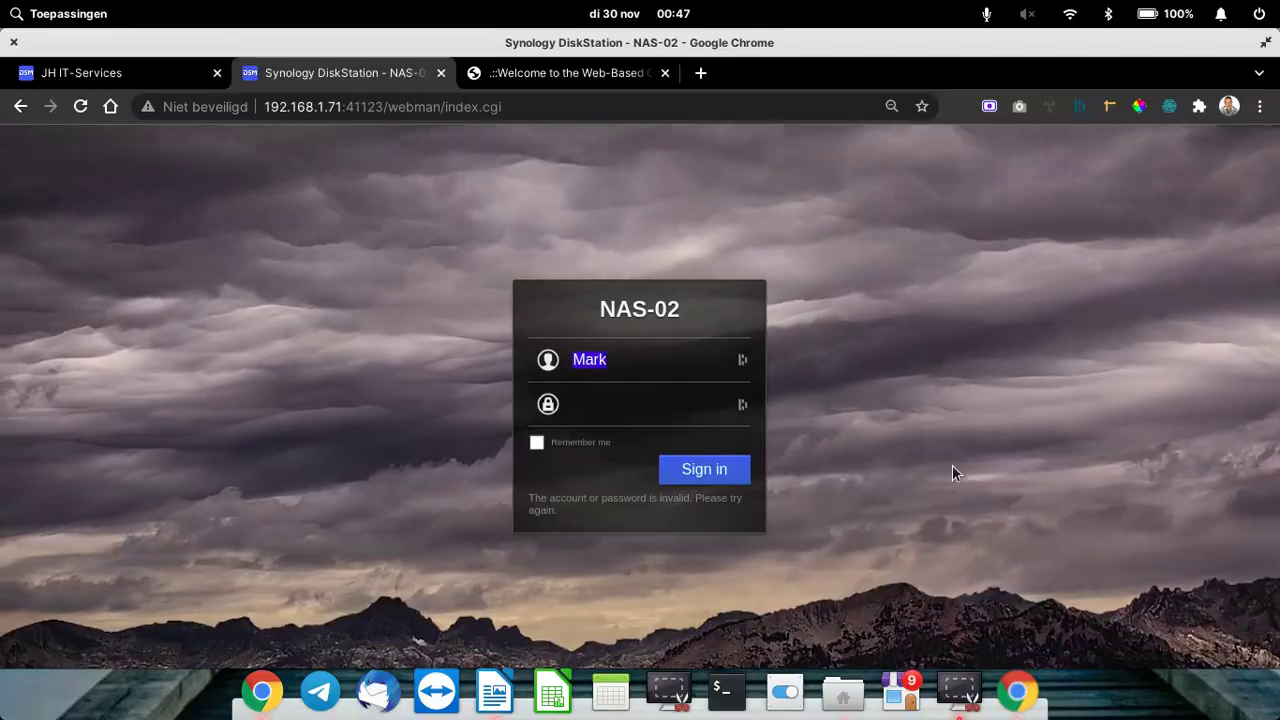
pyautogui.press('F11')
pyautogui.press('F12')
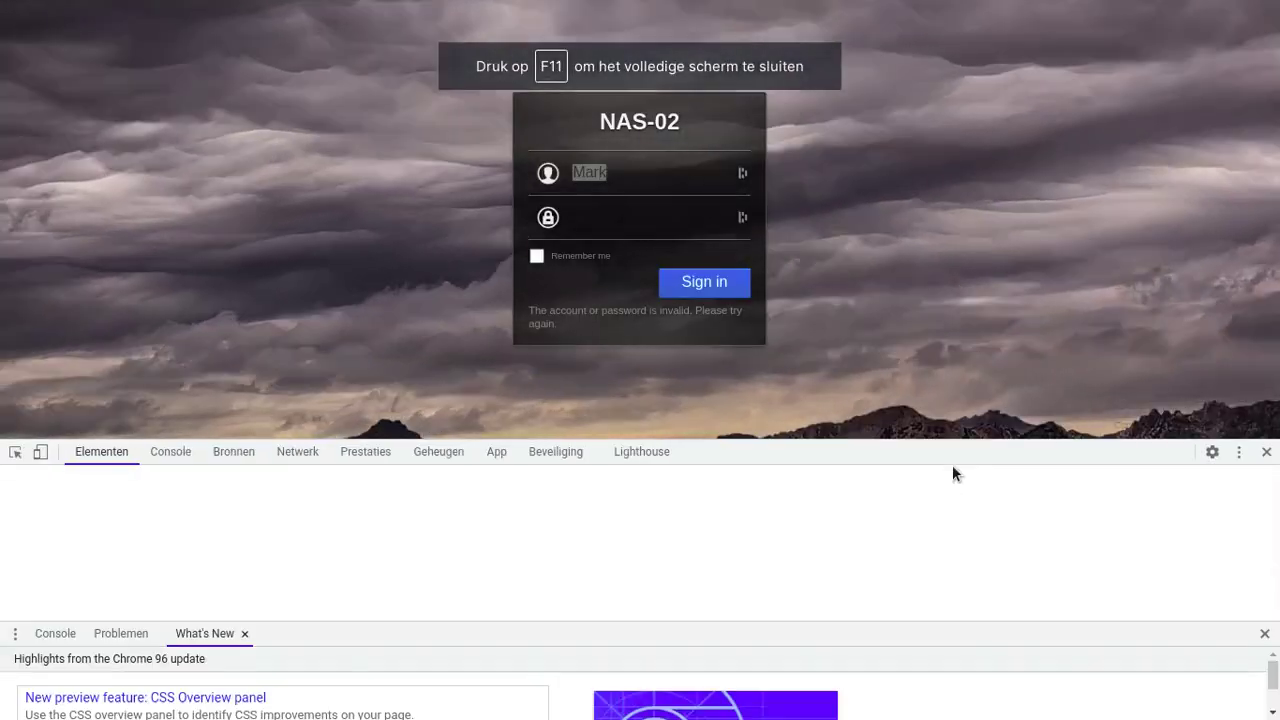
pyautogui.press('F12')
pyautogui.hotkey('ctrl', '+')
pyautogui.hotkey('ctrl', '+')
pyautogui.hotkey('ctrl', '+')
pyautogui.hotkey('ctrl', '+')
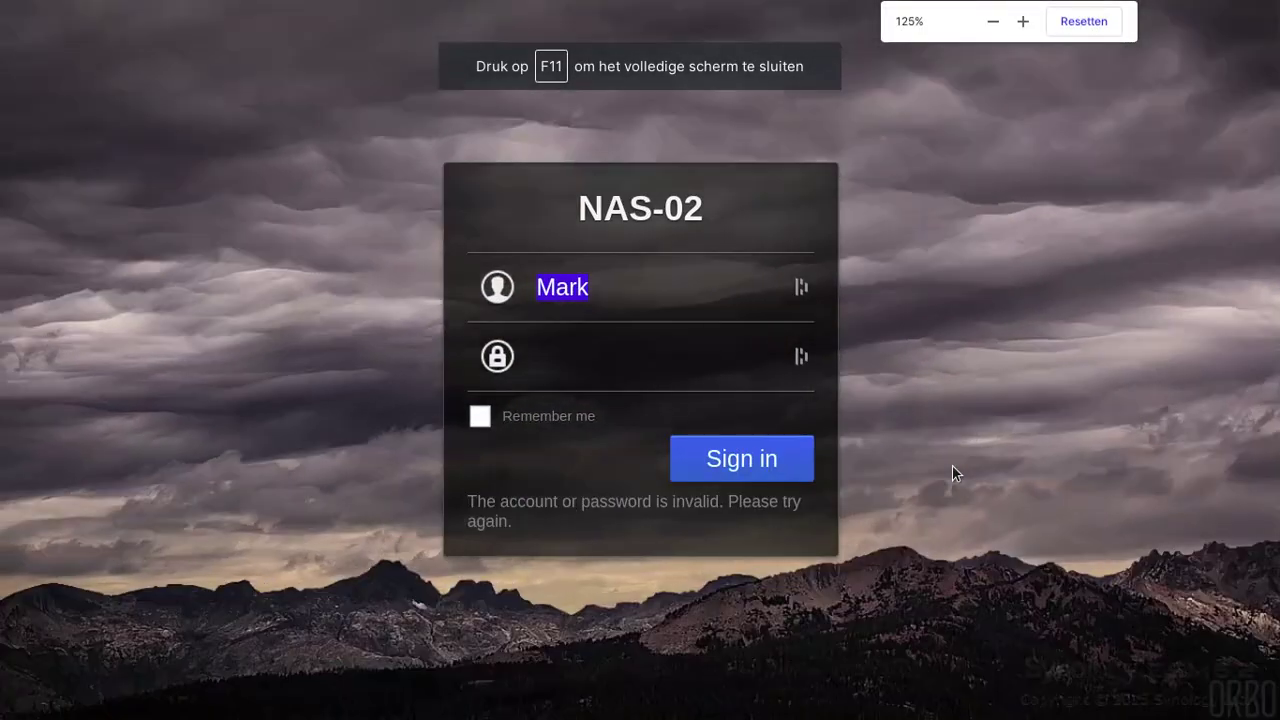
pyautogui.write('TheBoss')
pyautogui.press('Tab')
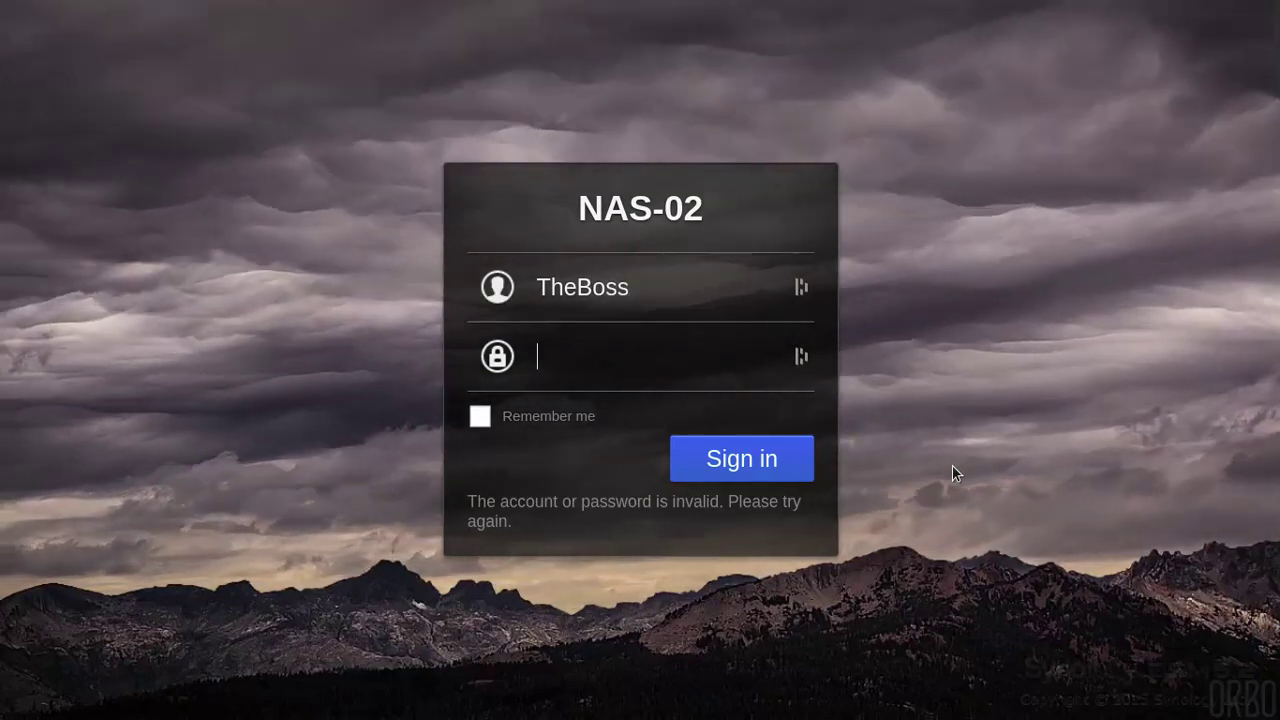
pyautogui.write('••••••••')
pyautogui.press('Return')
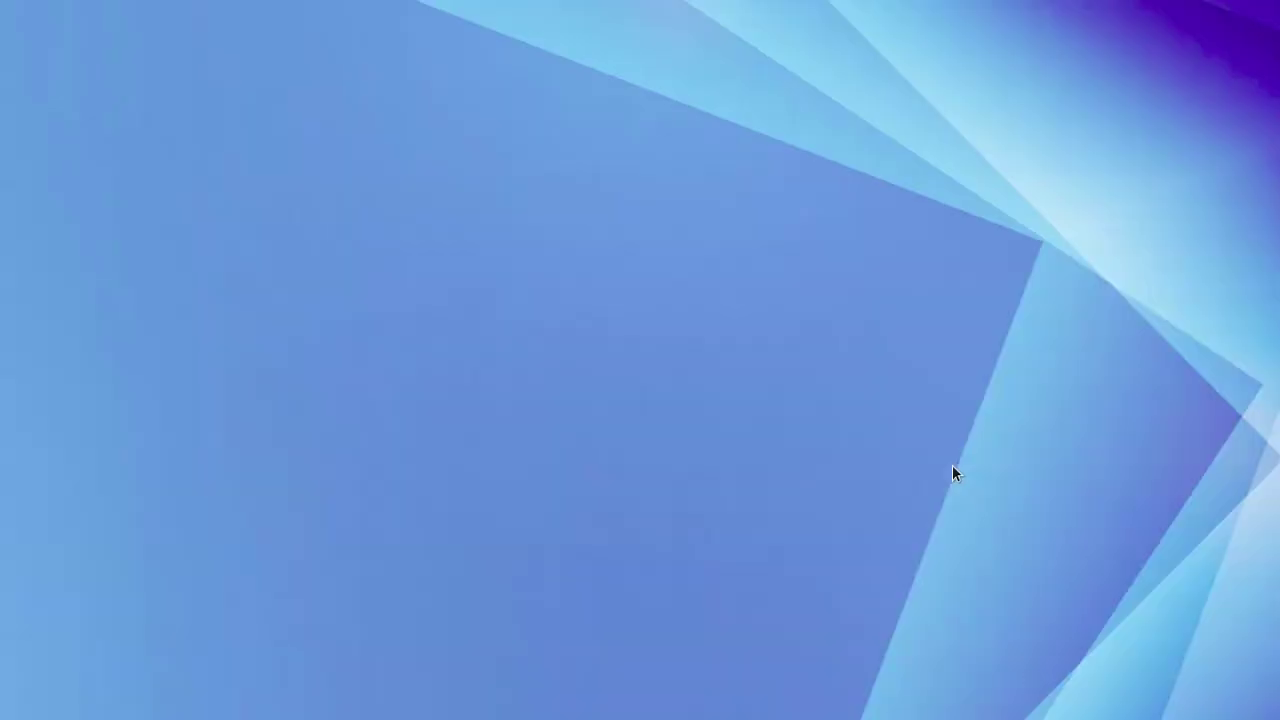
# Step: Open Info Center in the NAS Control Panel and show its network information
pyautogui.click(1160, 181)
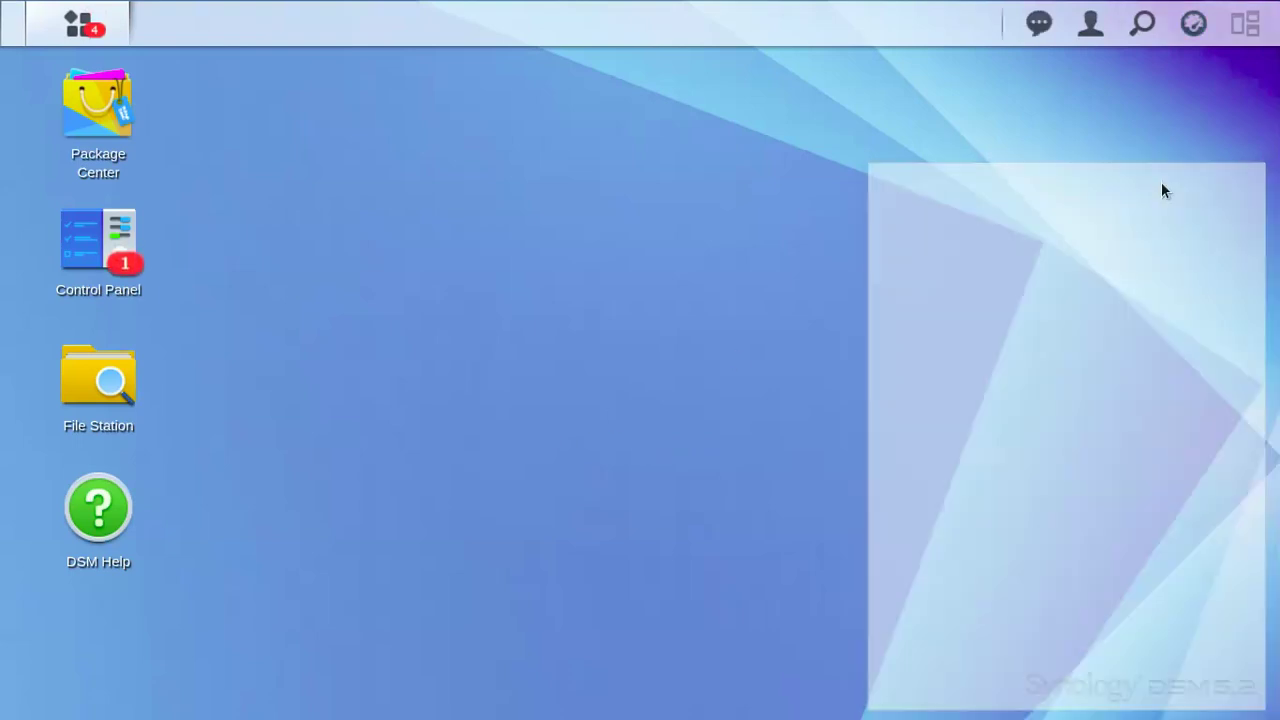
pyautogui.click(53, 260)
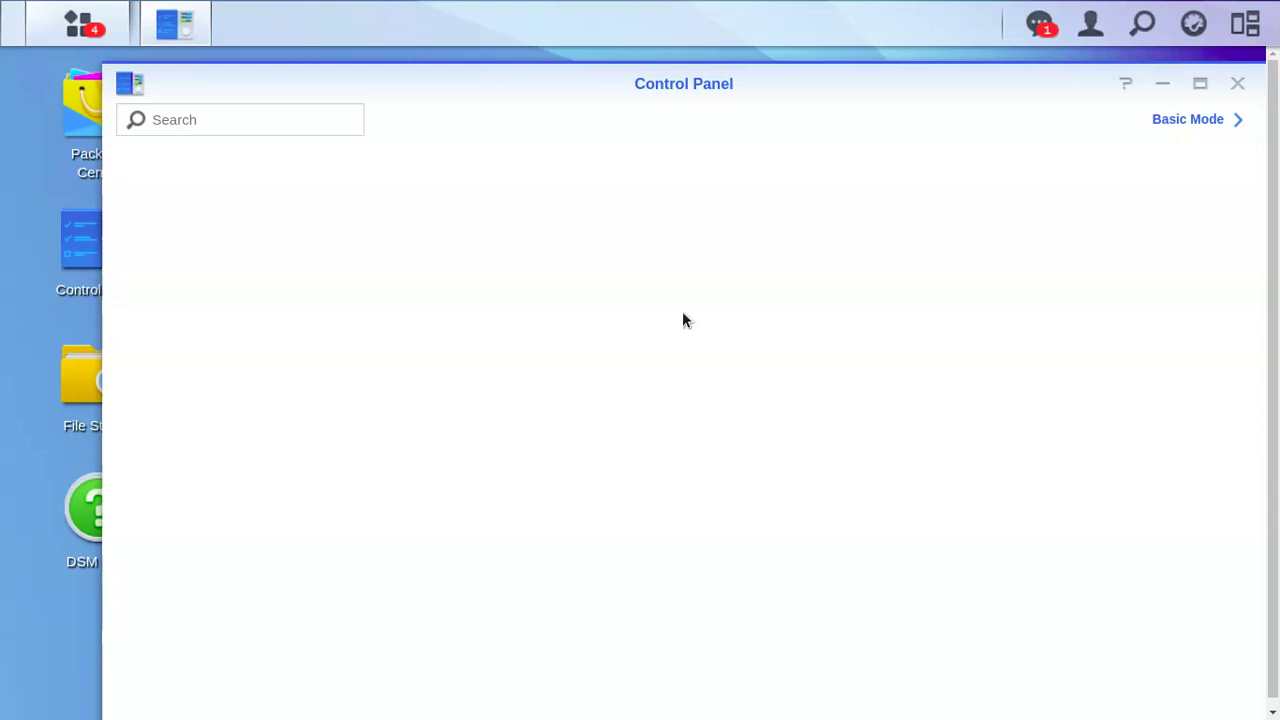
pyautogui.hotkey('ctrl', '+')
pyautogui.hotkey('ctrl', '0')
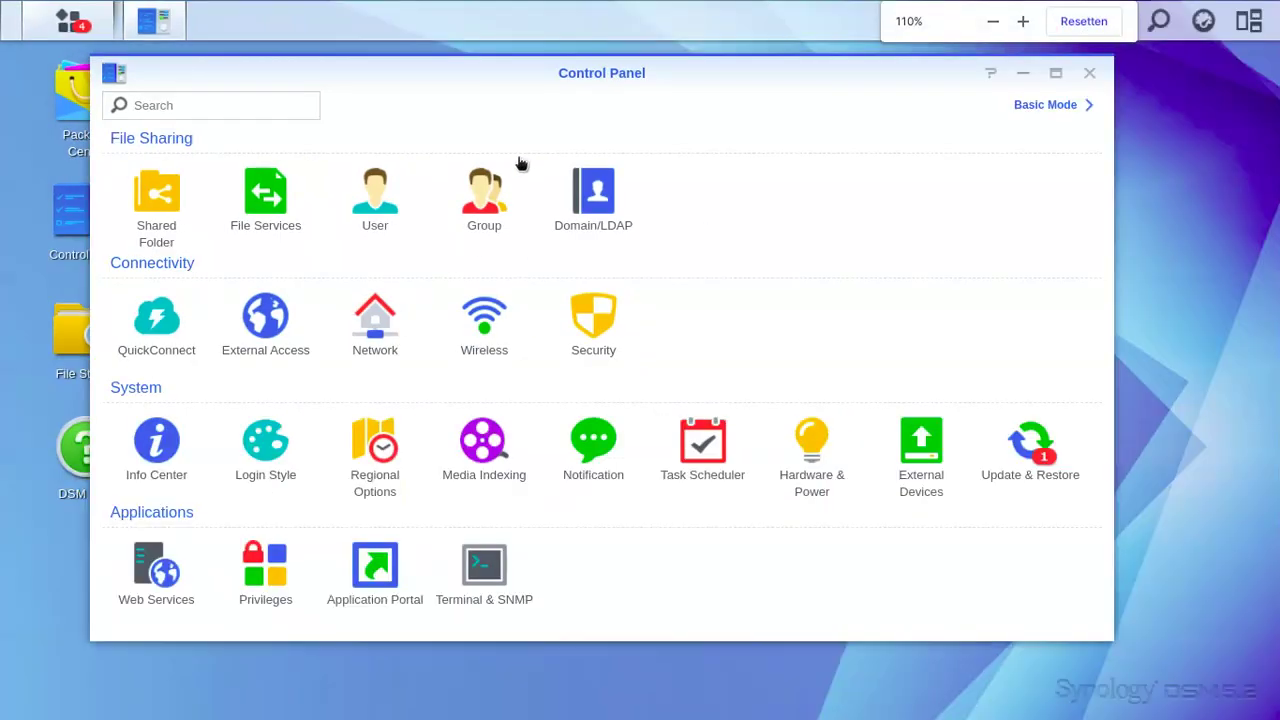
pyautogui.moveTo(451, 71); pyautogui.dragTo(534, 89)
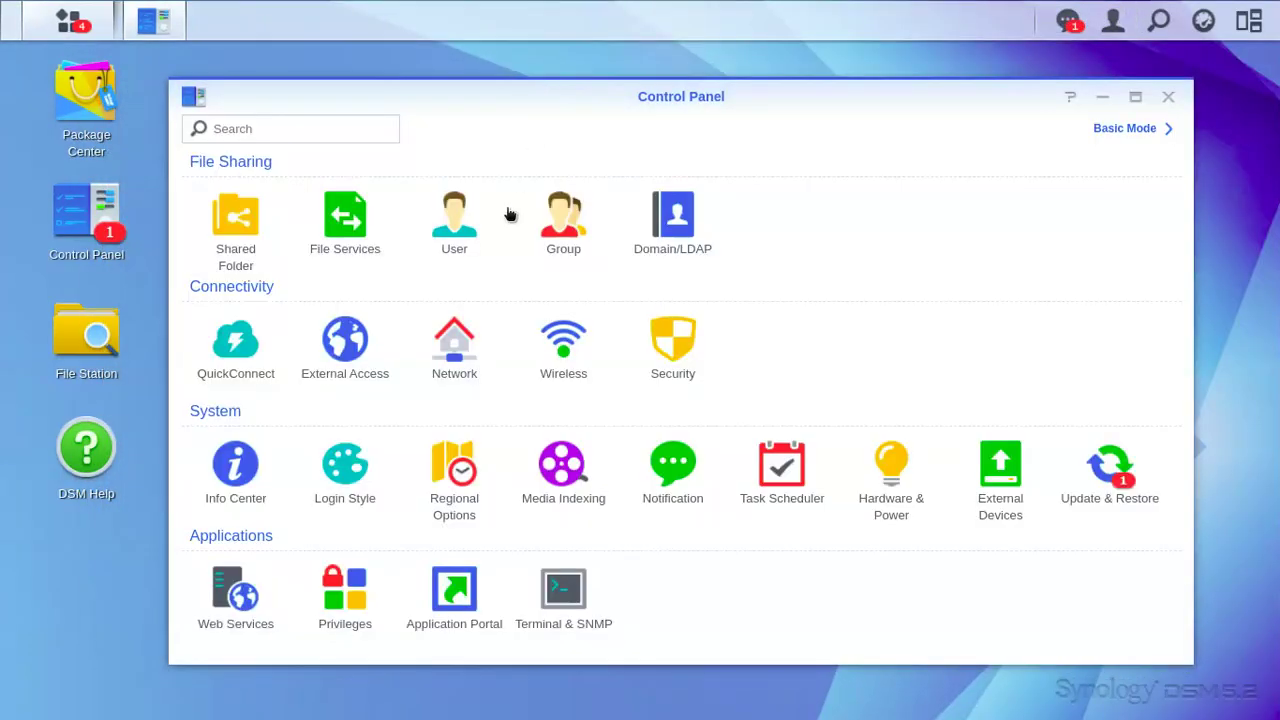
pyautogui.click(240, 477)
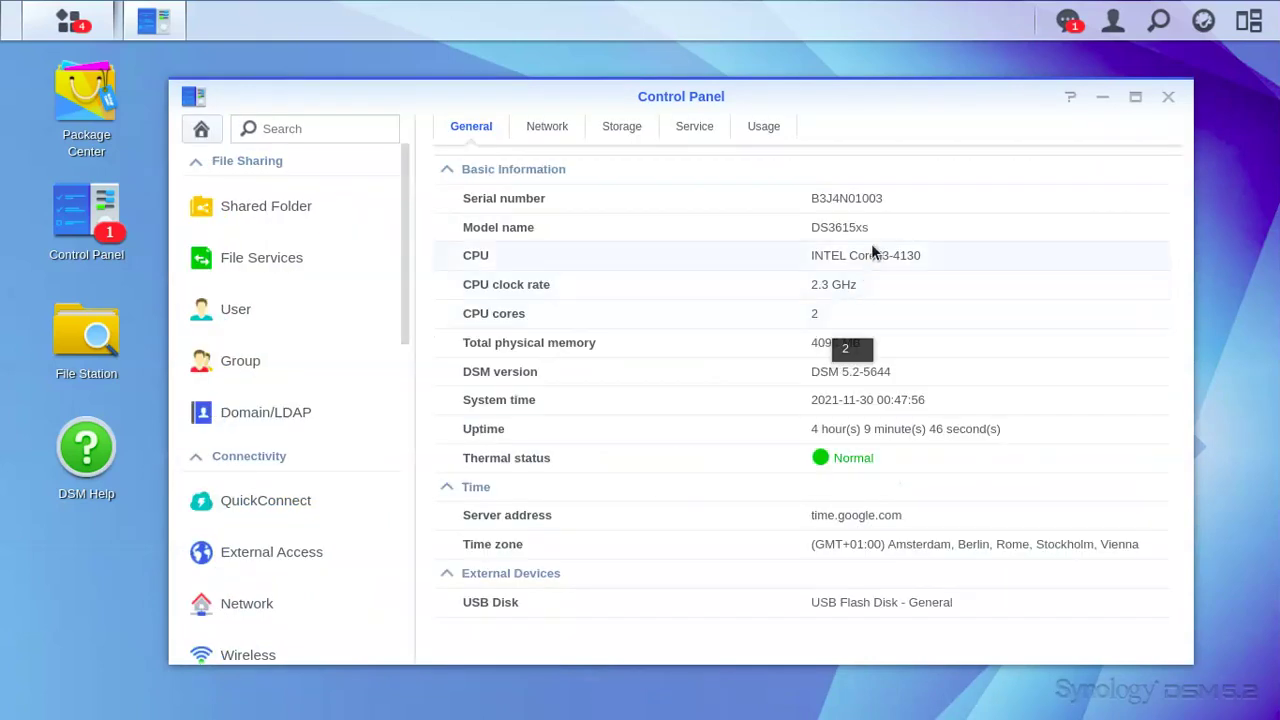
pyautogui.click(562, 127)
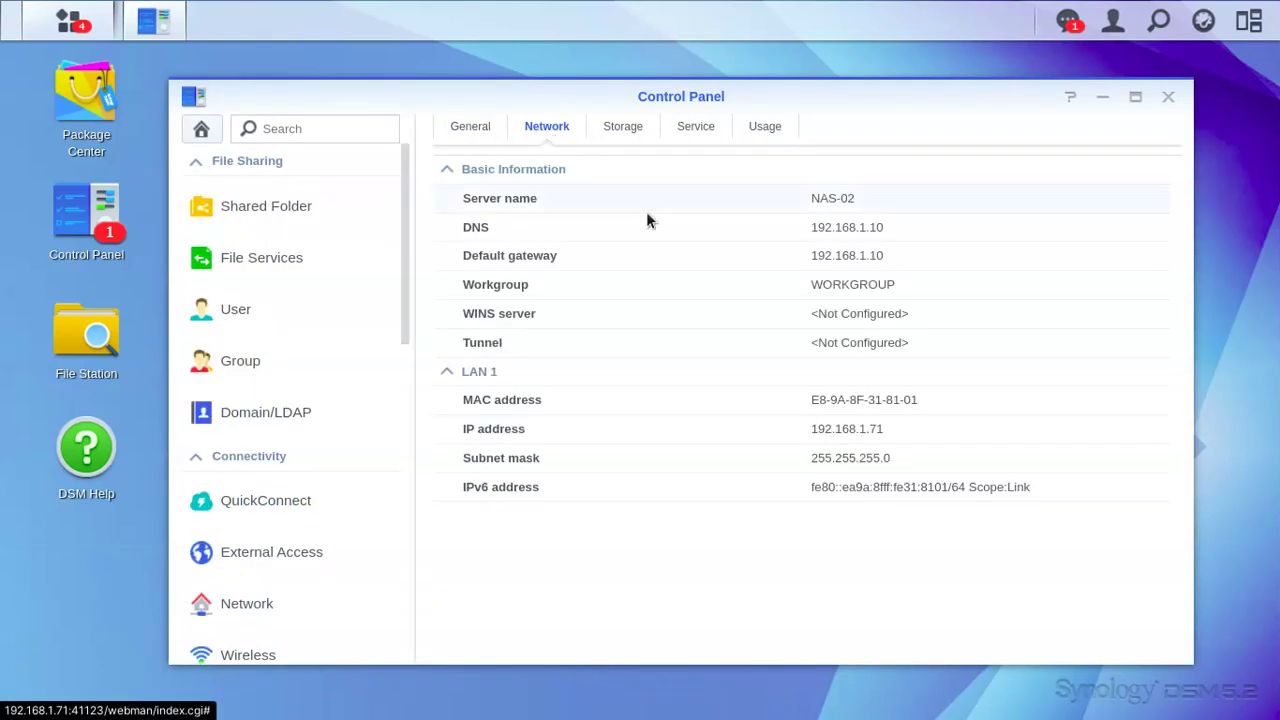
# Step: Copy the MAC address of LAN 1 from the NAS network information
pyautogui.tripleClick(831, 405)
pyautogui.rightClick(831, 405)
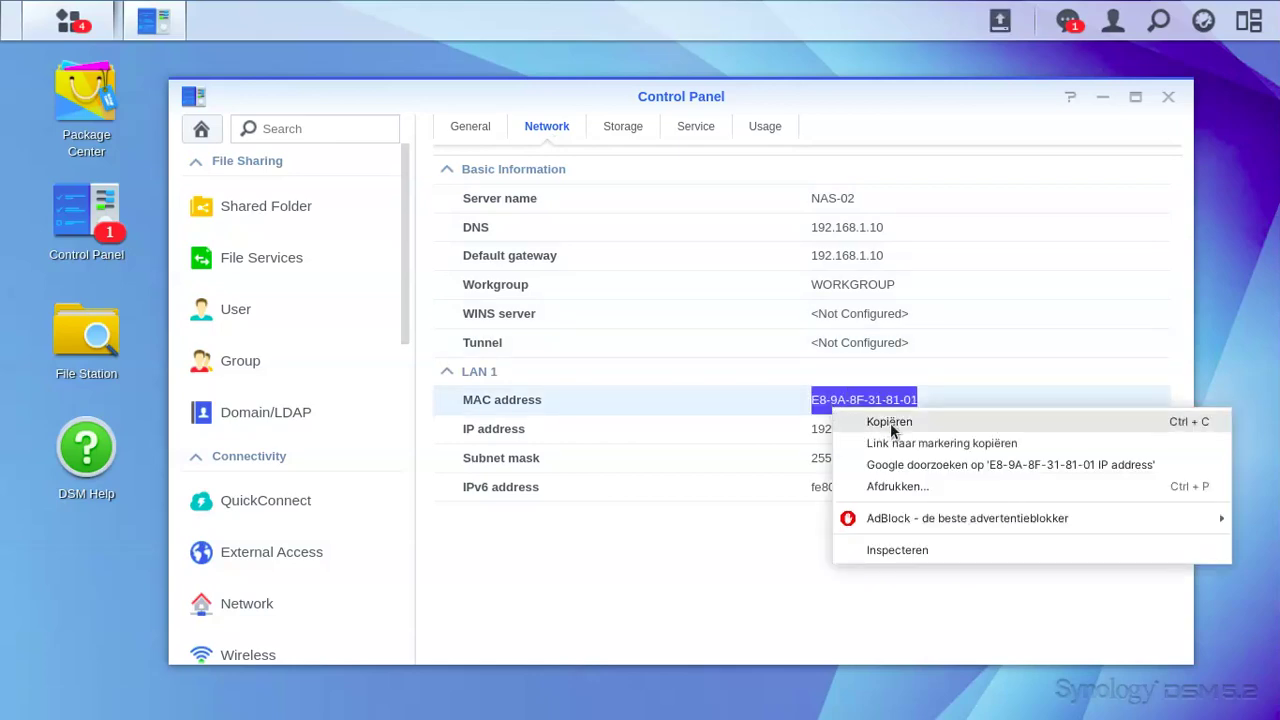
pyautogui.click(890, 422)
pyautogui.click(847, 390)
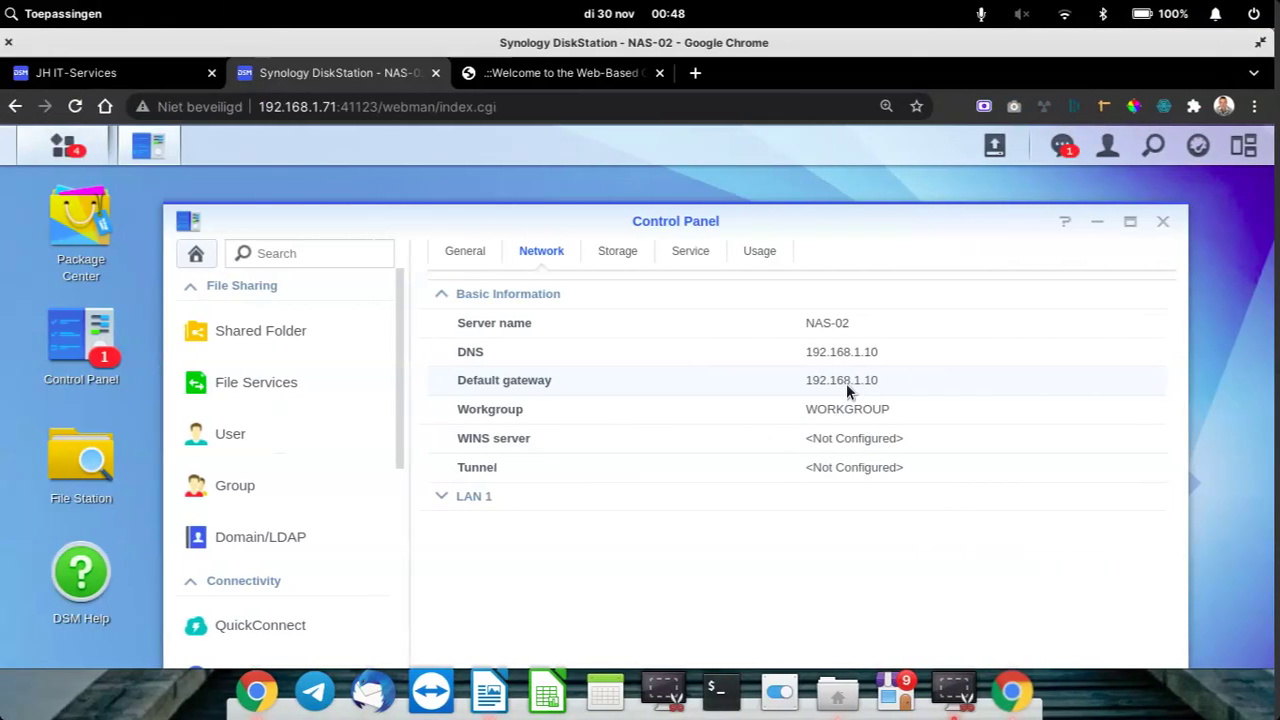
# Step: Switch to the Zyxel router configurator and open the static DHCP (Statische DHCP) settings of the home network (Thuisnetwerken)
pyautogui.click(611, 86)
pyautogui.press('F11')
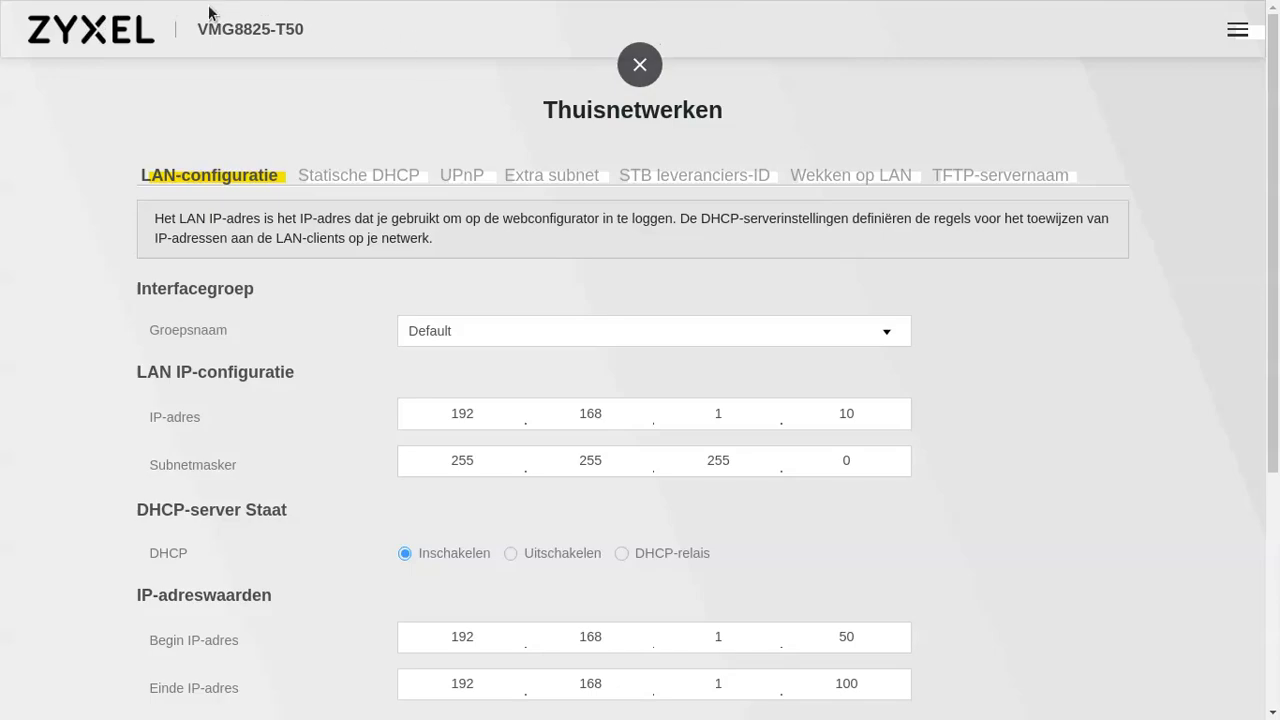
pyautogui.click(75, 30)
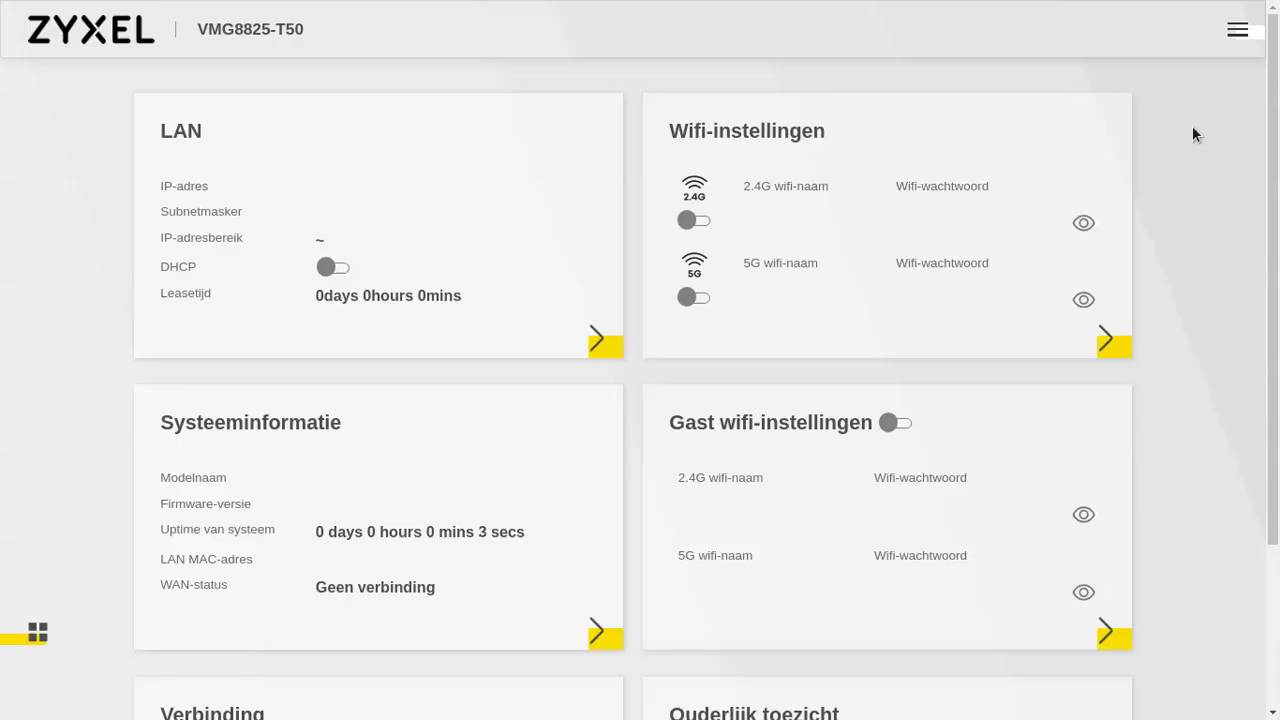
pyautogui.click(1238, 32)
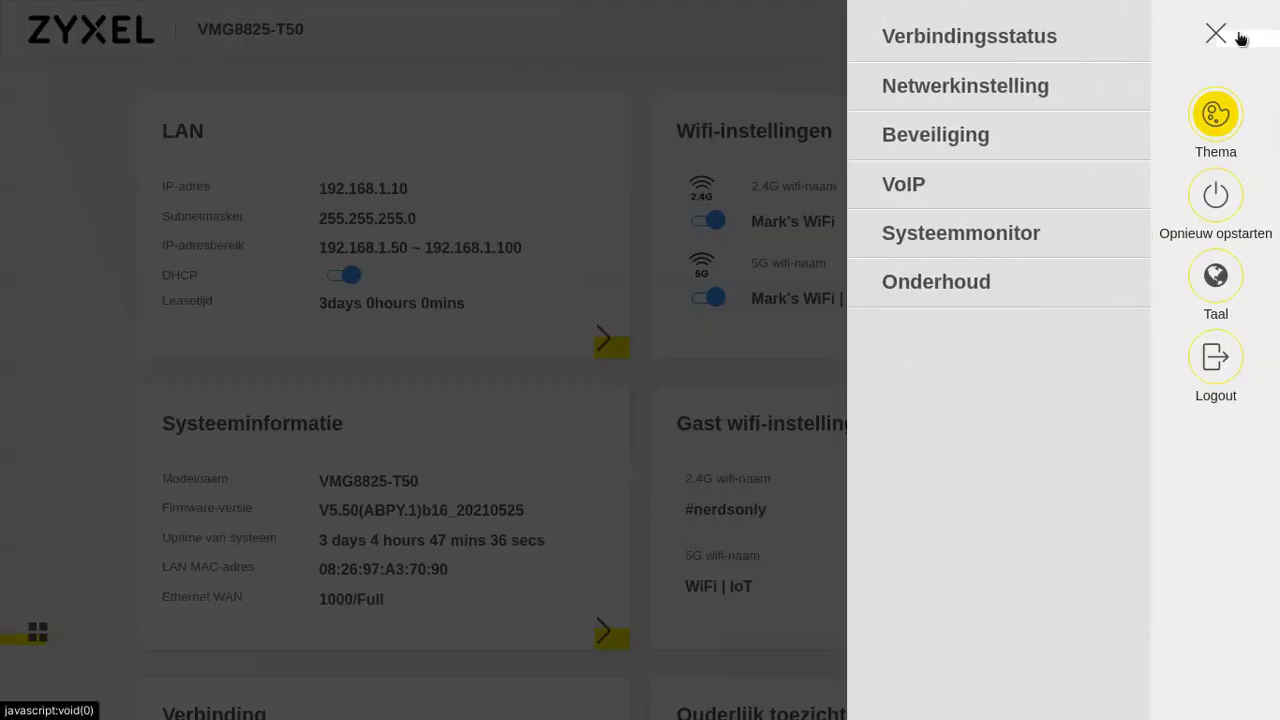
pyautogui.click(947, 92)
pyautogui.click(957, 150)
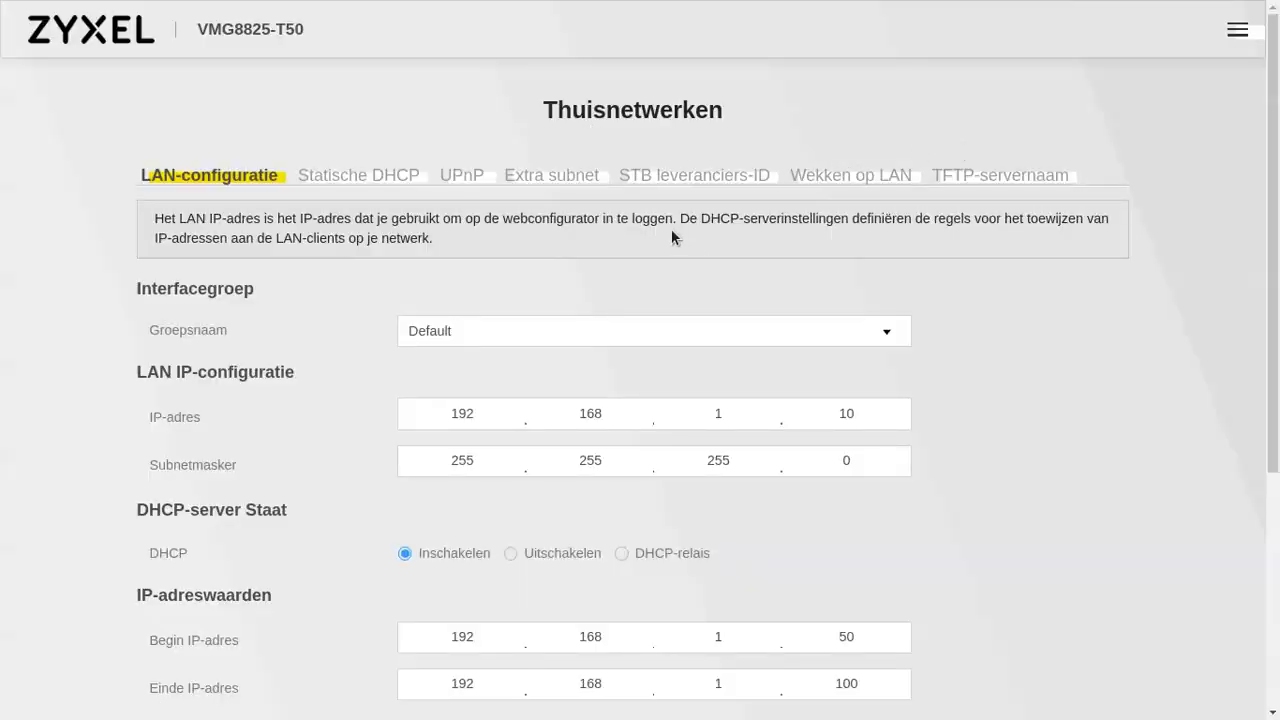
pyautogui.click(376, 173)
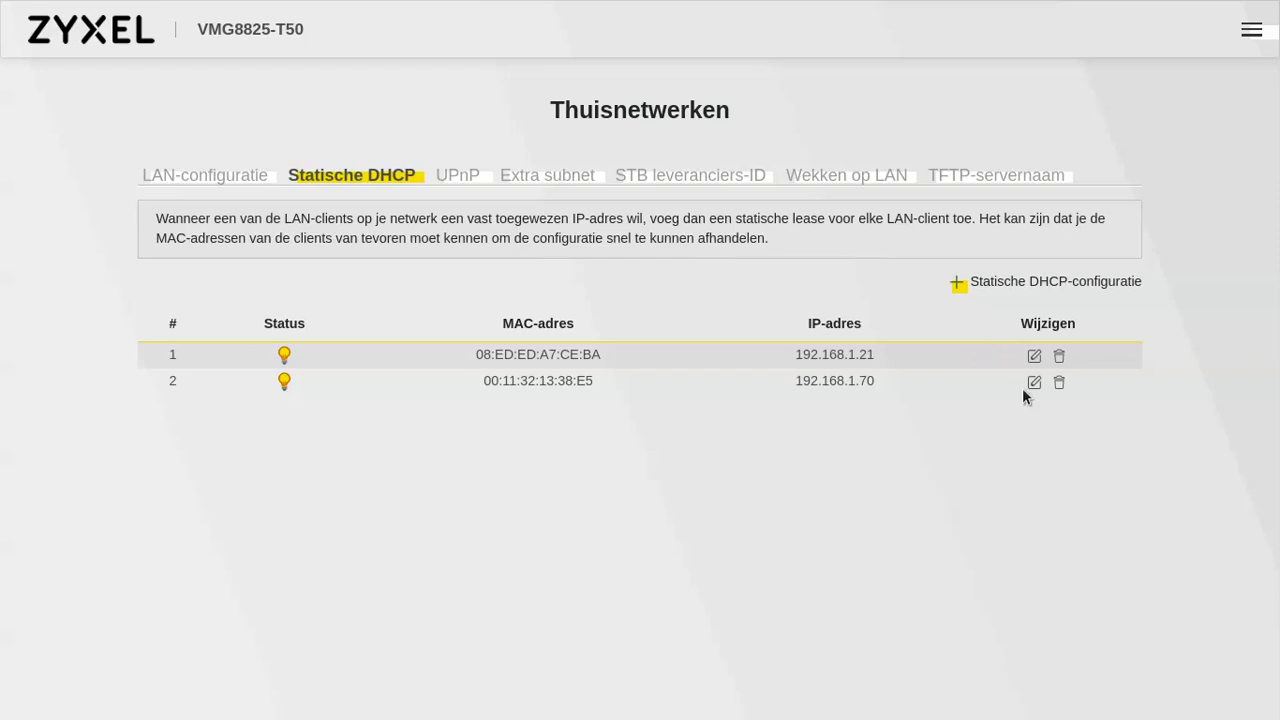
# Step: Review the router's existing static leases and check the NAS's IP address in its browser address
pyautogui.moveTo(894, 384); pyautogui.dragTo(140, 355)
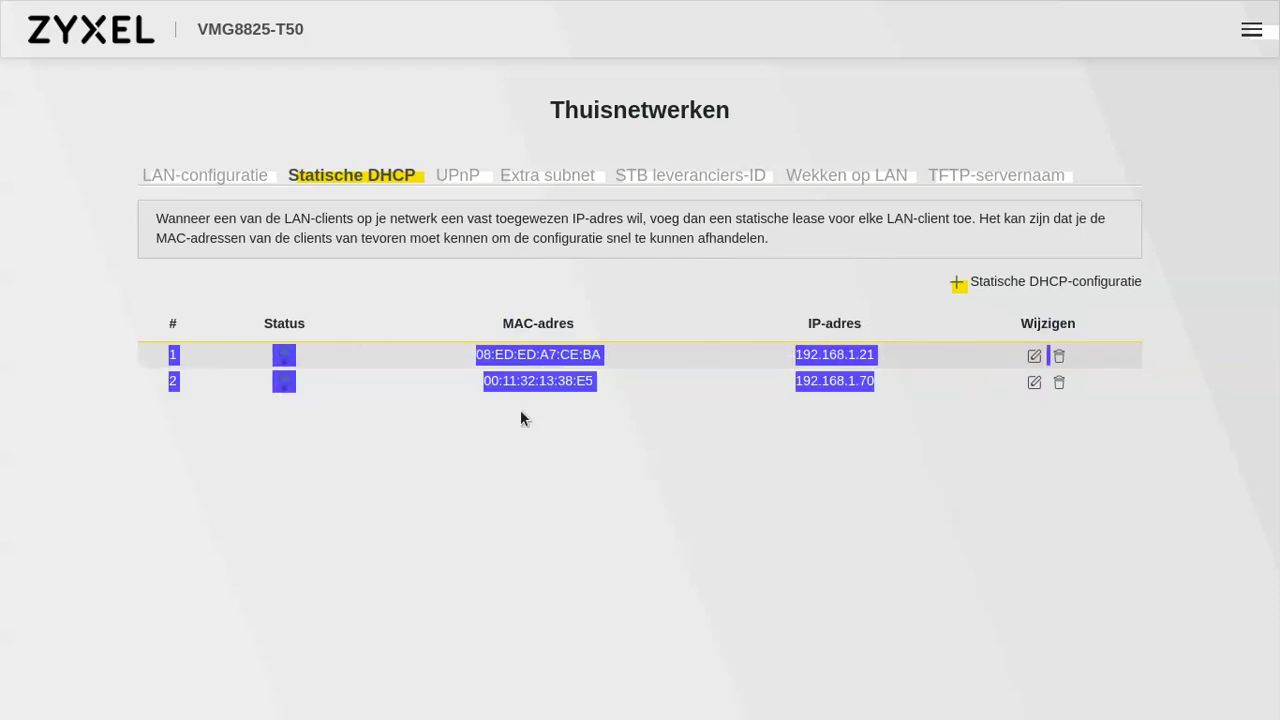
pyautogui.click(940, 461)
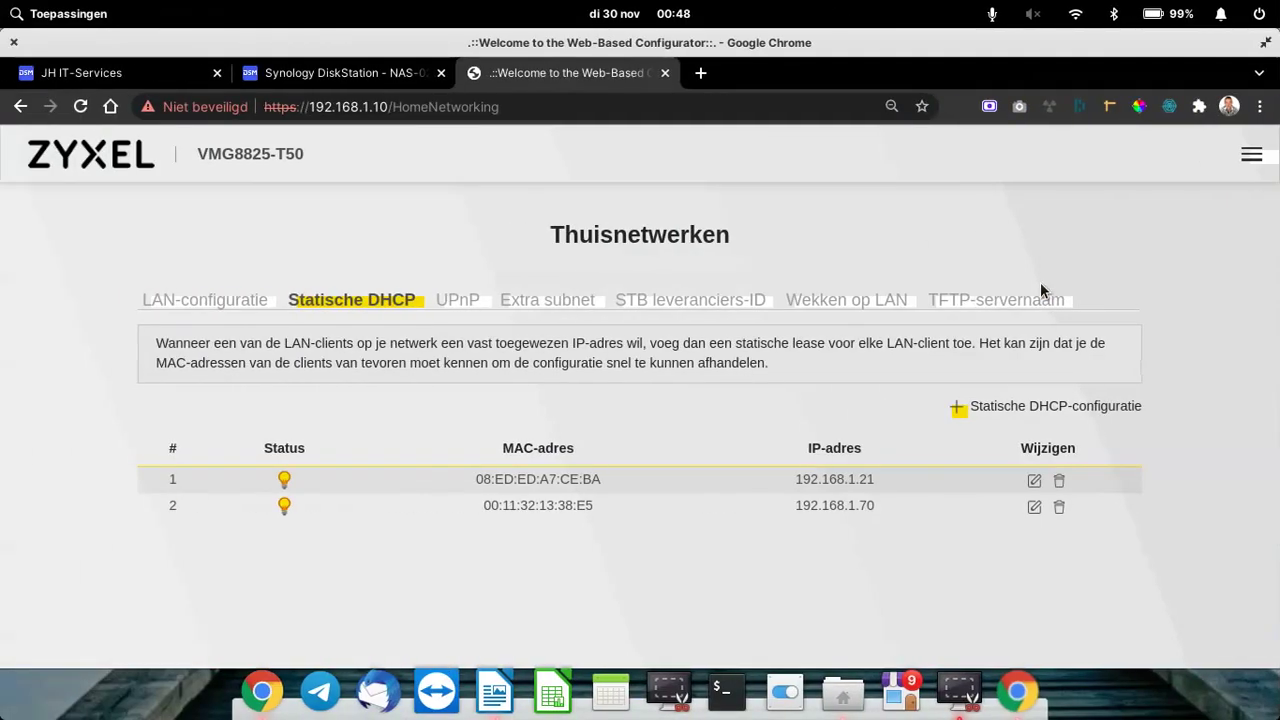
pyautogui.click(320, 73)
pyautogui.click(329, 110)
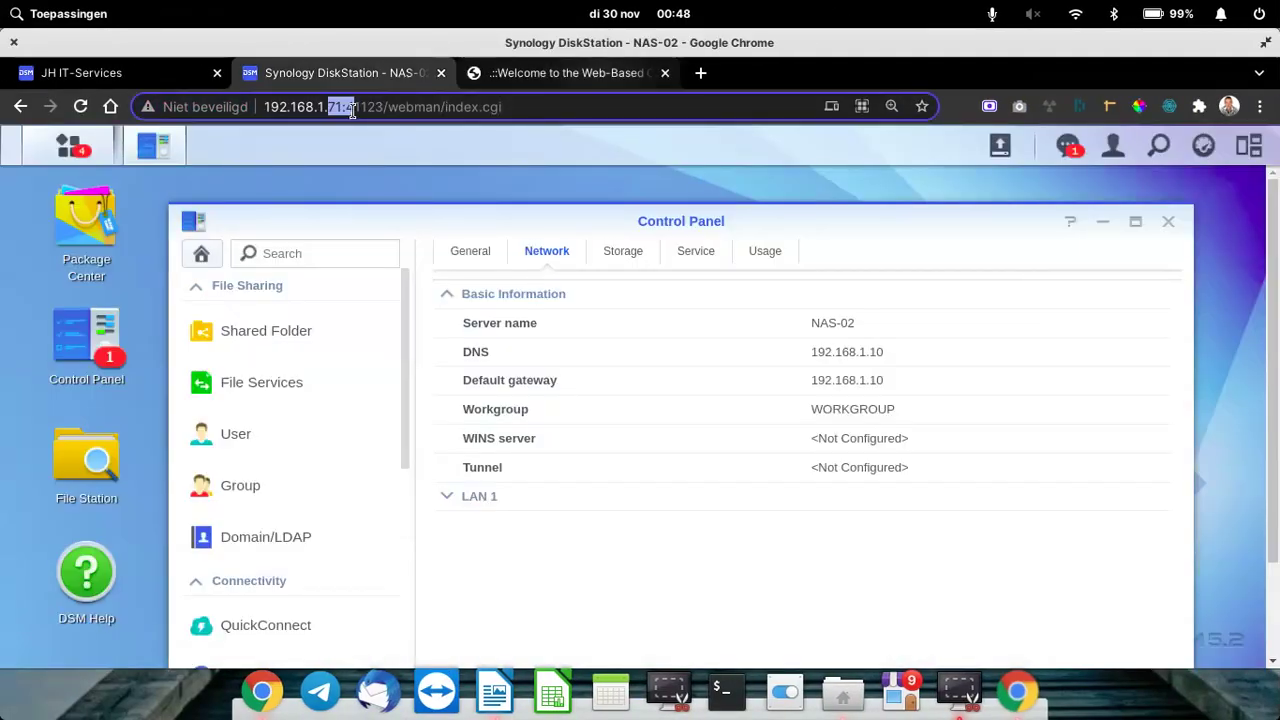
pyautogui.click(561, 73)
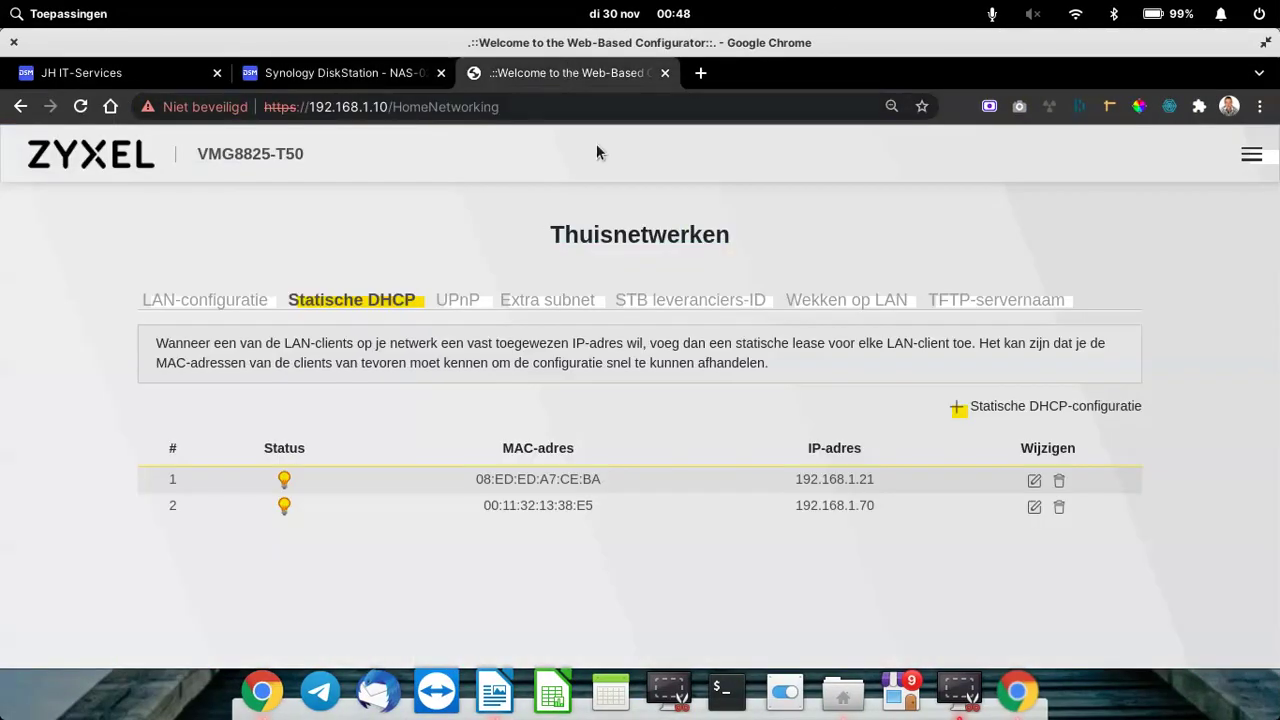
pyautogui.press('F11')
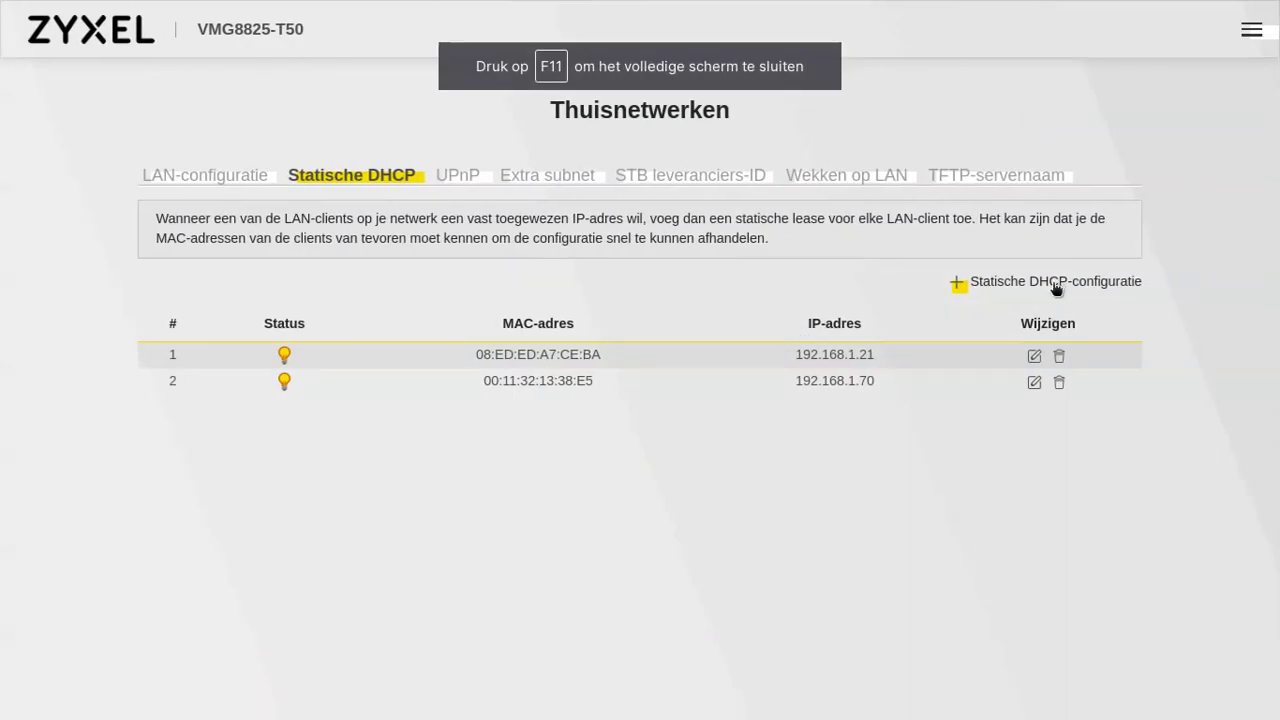
# Step: Add a static DHCP configuration, make it active, and enter E8 as the first part of the MAC address
pyautogui.click(1104, 287)
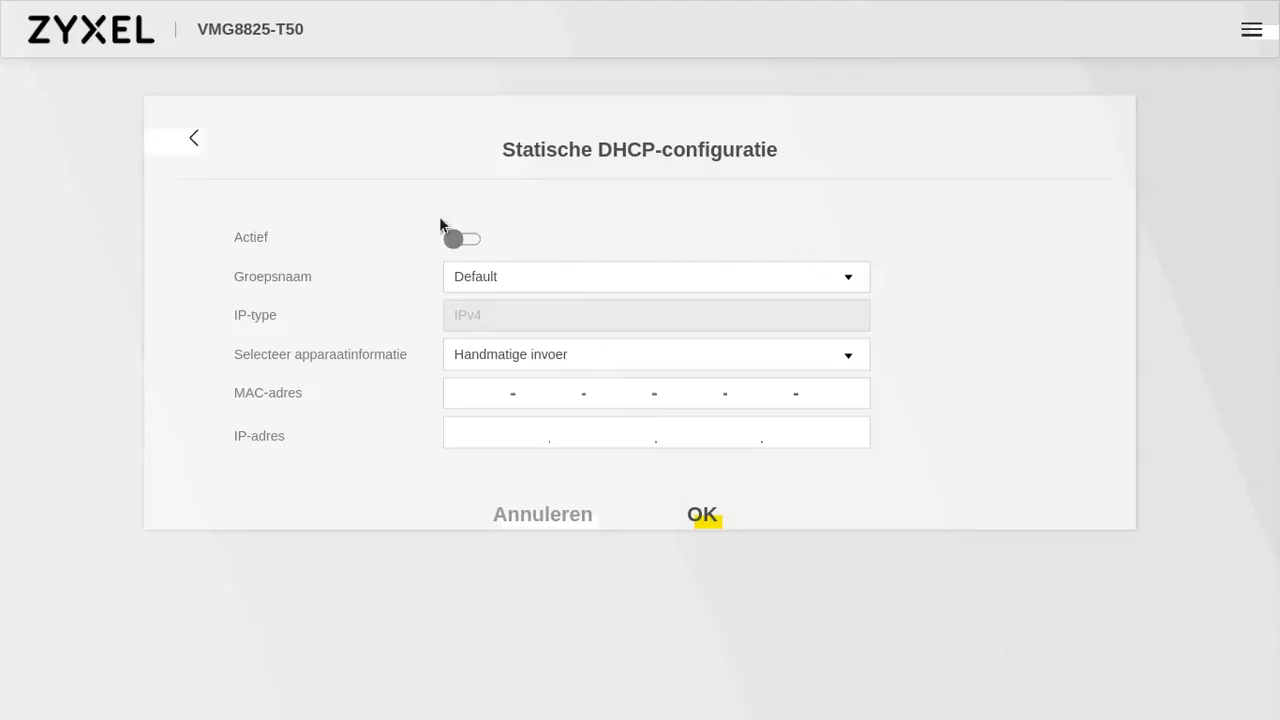
pyautogui.click(461, 239)
pyautogui.click(464, 390)
pyautogui.write('E8')
pyautogui.click(466, 430)
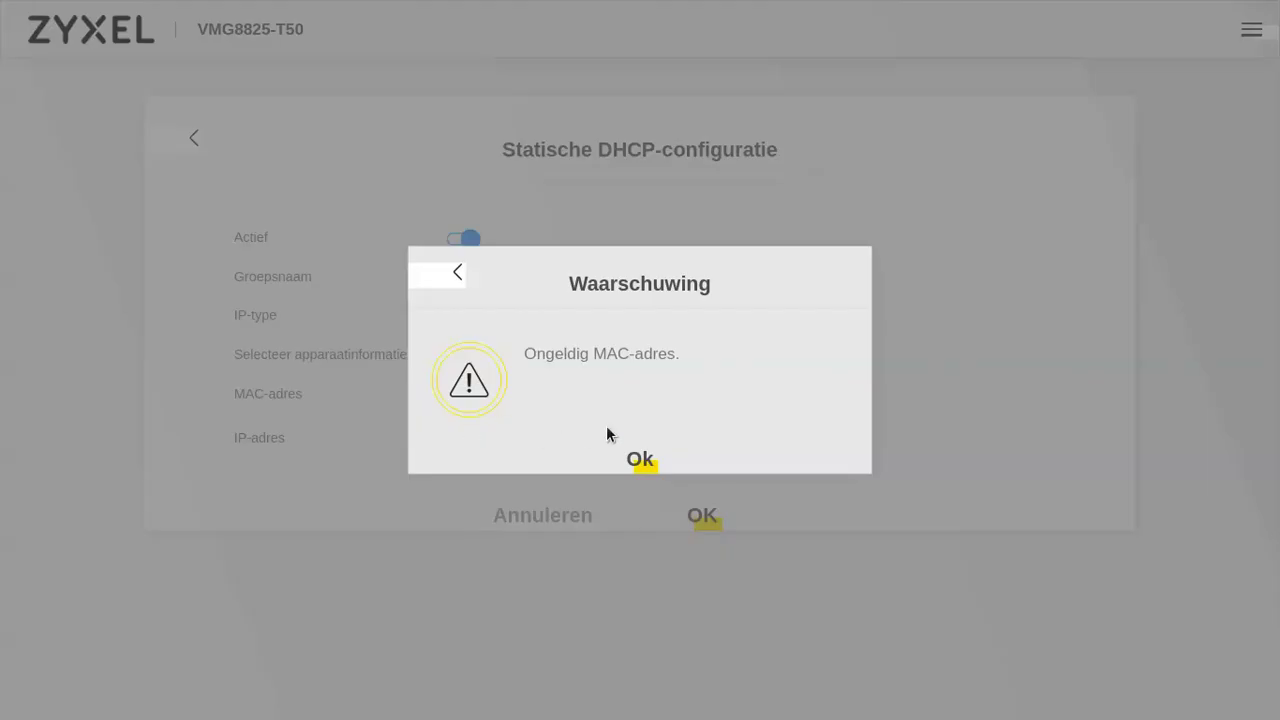
pyautogui.click(638, 442)
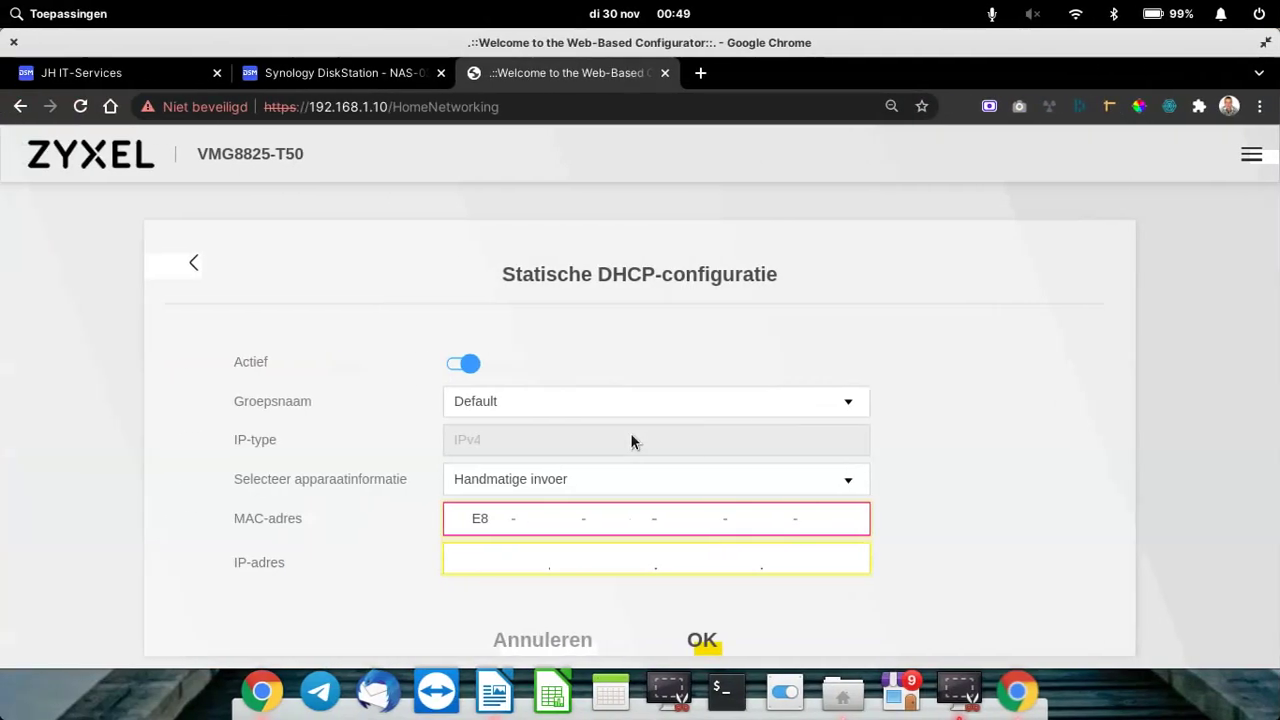
# Step: Paste the copied MAC address E8-9A-8F-31-81-01 into the address bar of a new browser tab as a reference
pyautogui.hotkey('ctrl', 't')
pyautogui.write('E8-9A-8F-31-81-01')
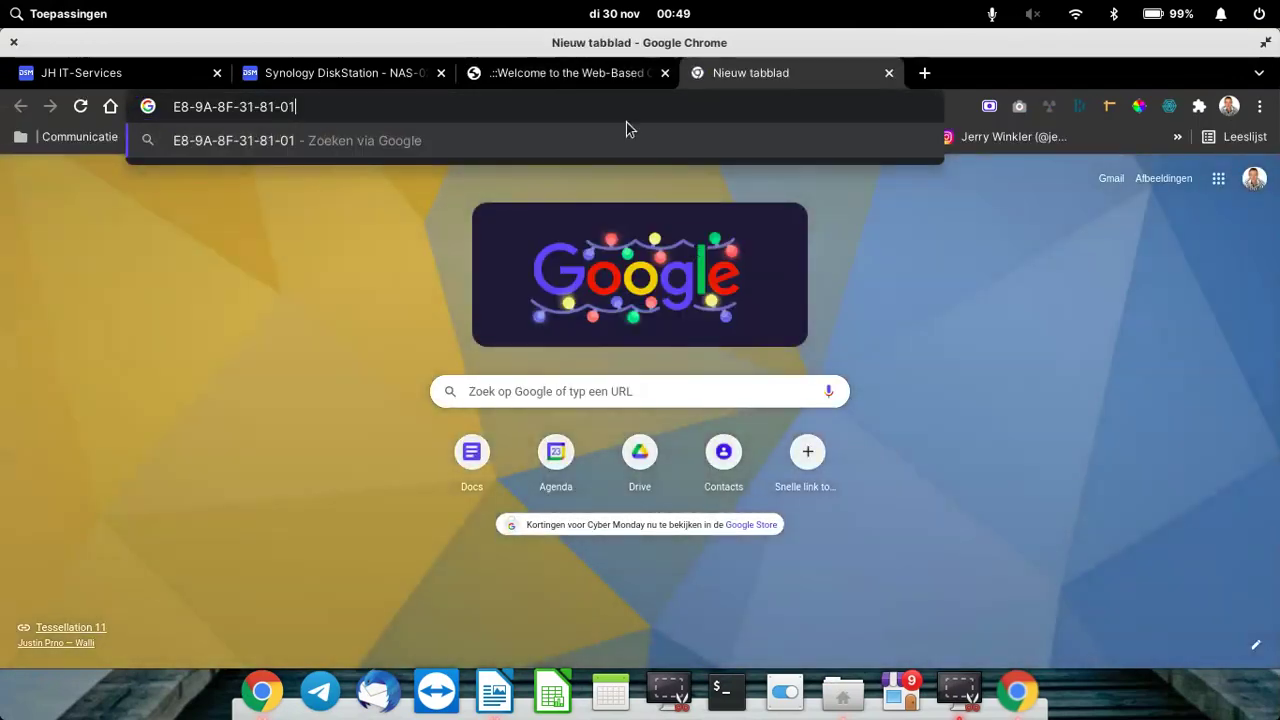
pyautogui.moveTo(181, 106); pyautogui.dragTo(323, 123)
pyautogui.hotkey('ctrl', 'c')
pyautogui.click(329, 113)
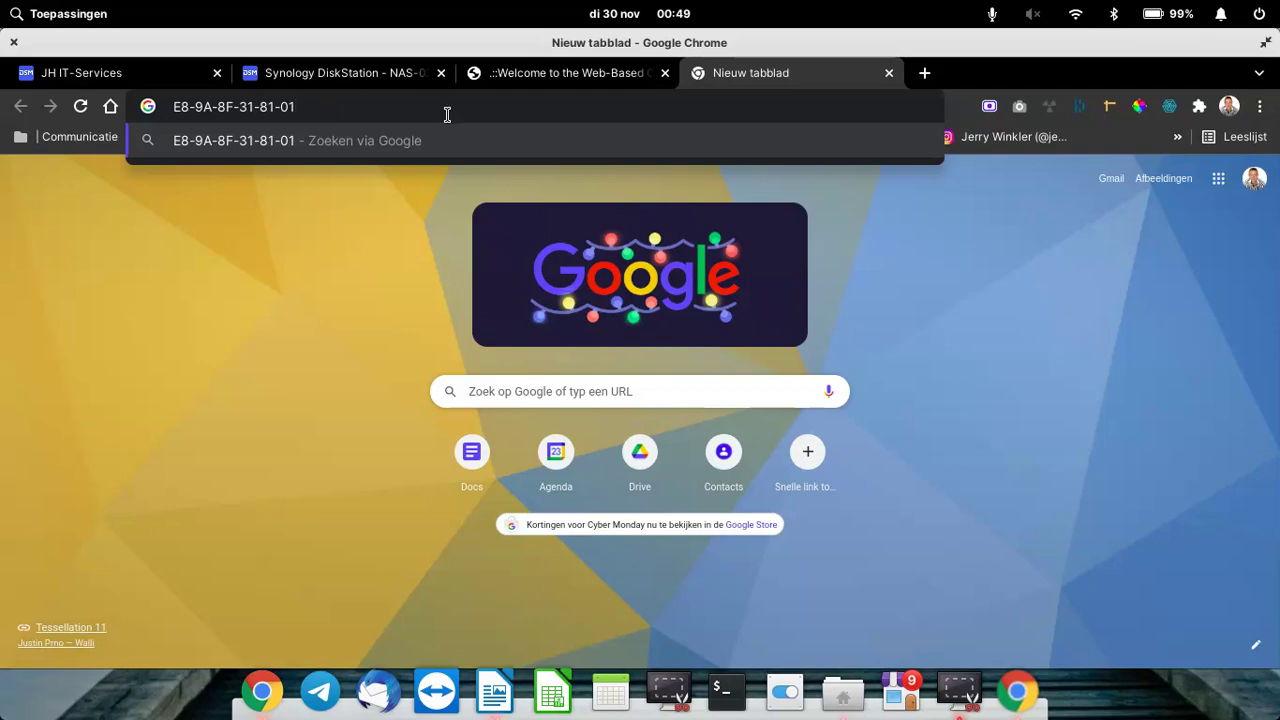
# Step: Enter 9A and 8F as the second and third parts of the MAC address in the static DHCP configuration
pyautogui.click(592, 82)
pyautogui.press('F11')
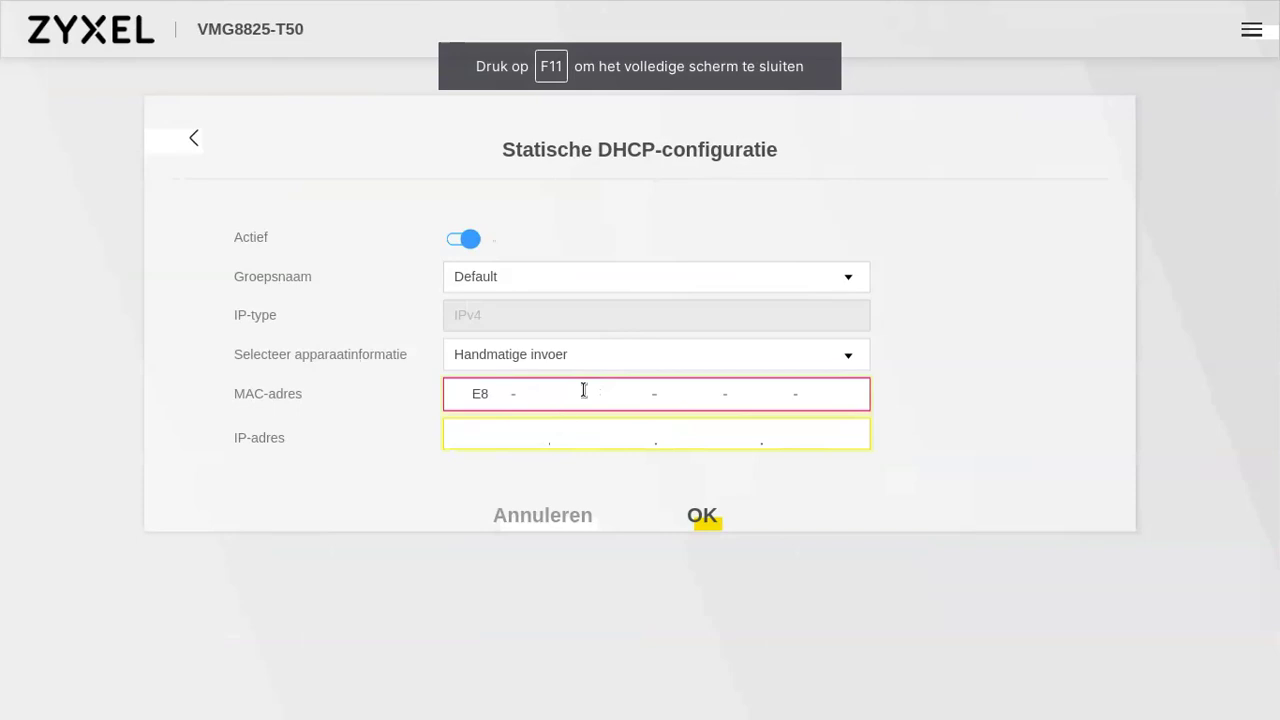
pyautogui.press('F11')
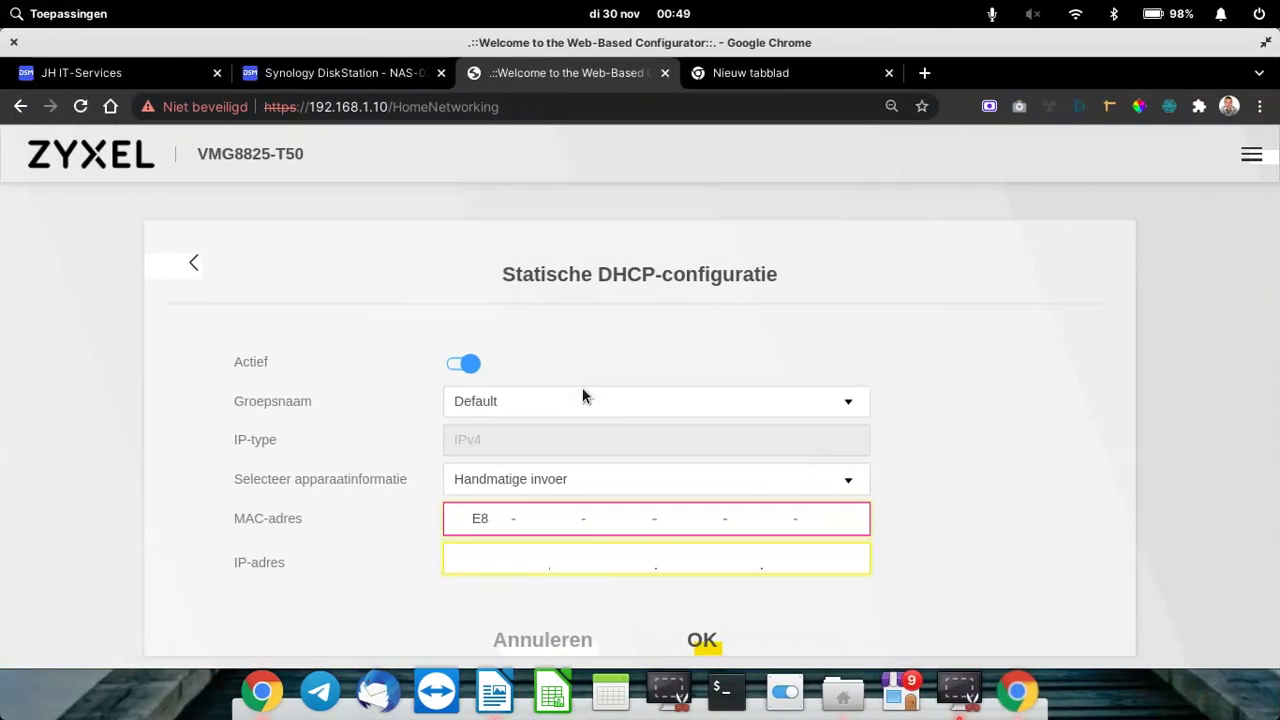
pyautogui.click(721, 62)
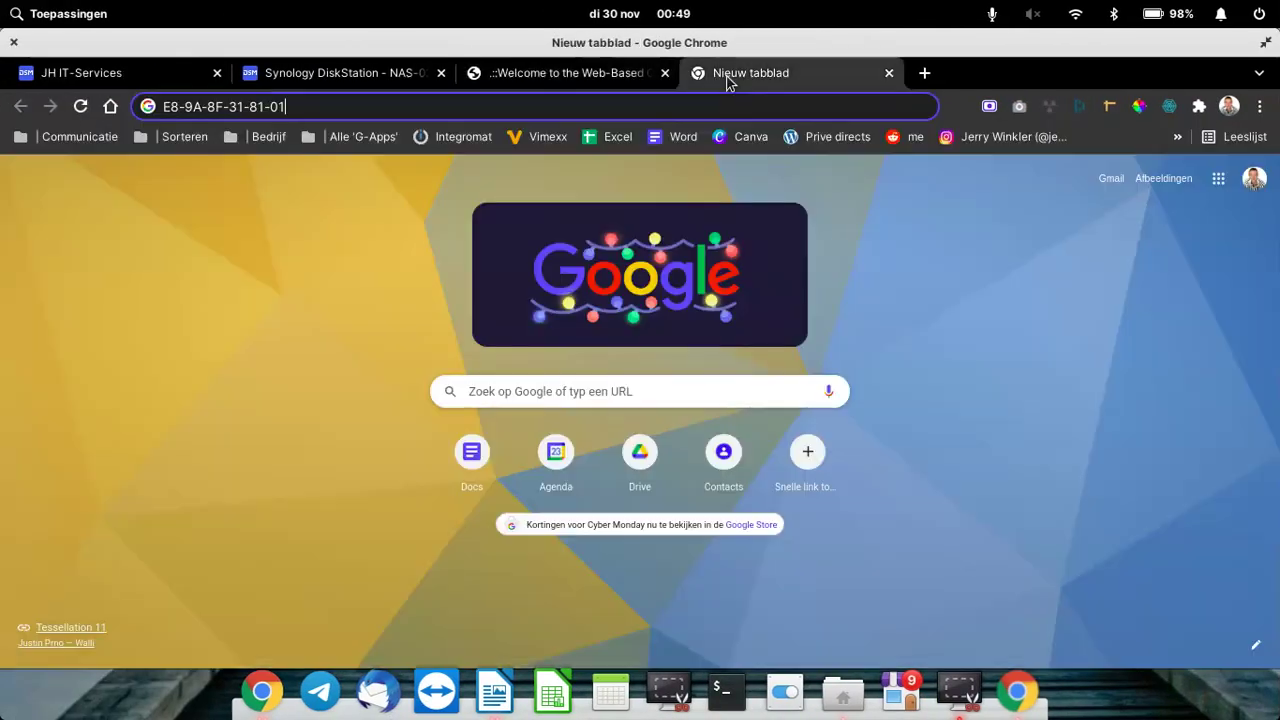
pyautogui.click(583, 58)
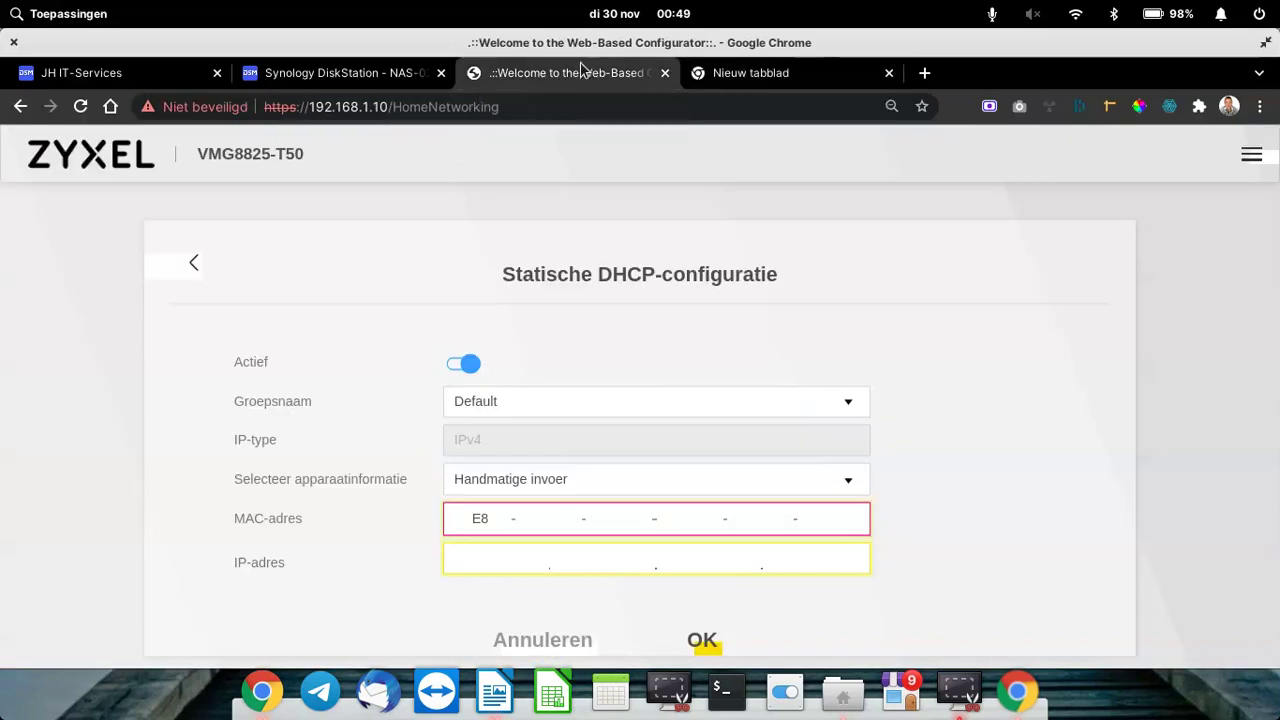
pyautogui.click(528, 522)
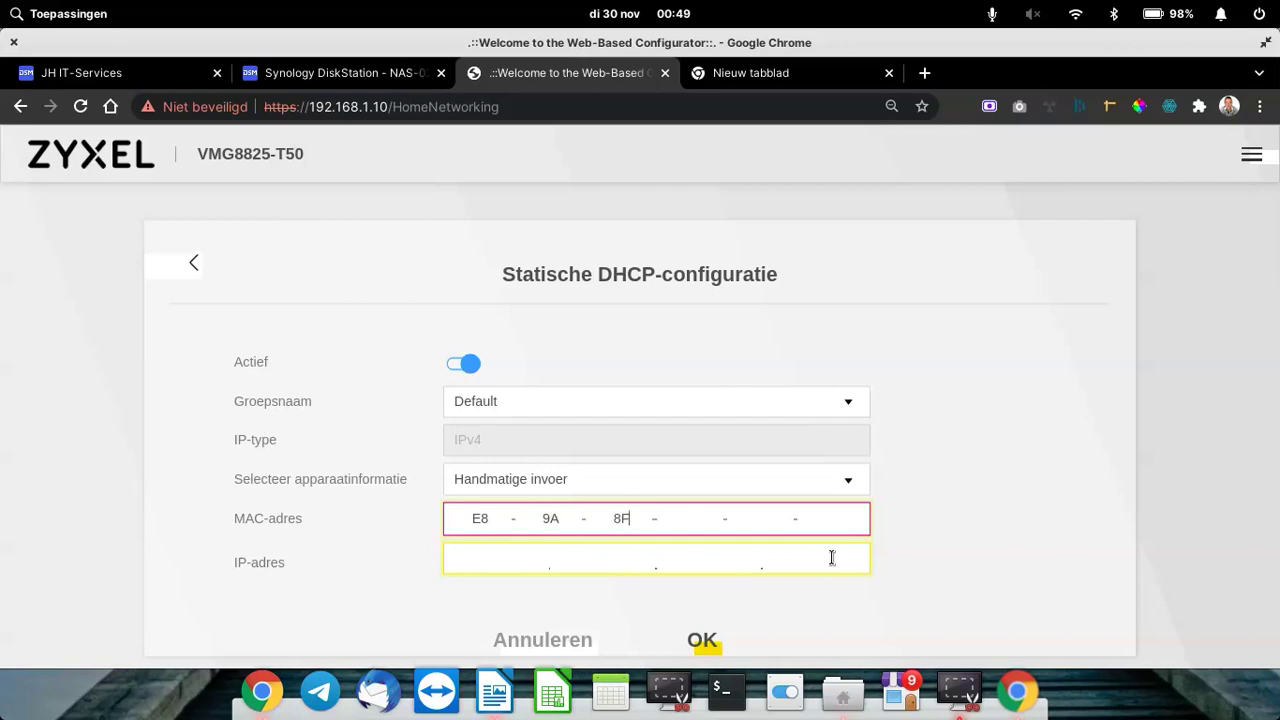
# Step: Enter 31, 81 and 01 as the remaining parts of the MAC address in the static DHCP configuration
pyautogui.hotkey('ctrl', 'Tab')
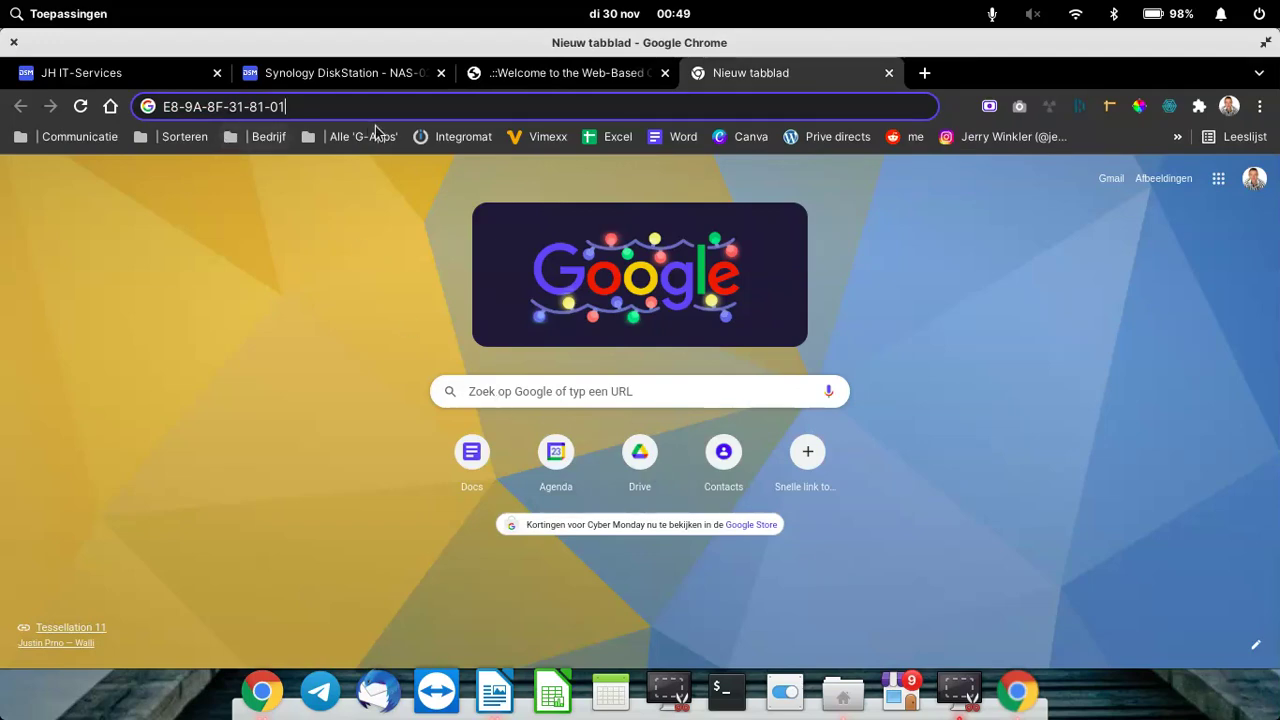
pyautogui.hotkey('ctrl', 'Tab')
pyautogui.hotkey('ctrl', 'Tab')
pyautogui.hotkey('ctrl', 'Tab')
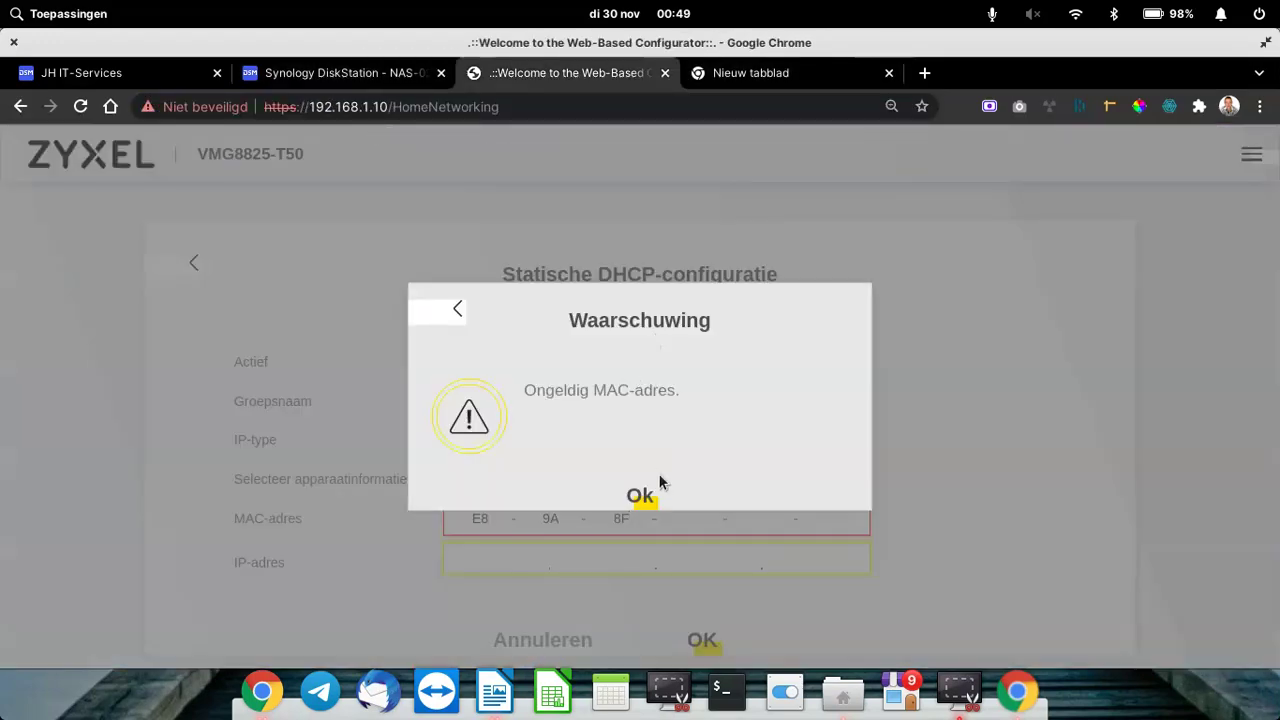
pyautogui.click(641, 495)
pyautogui.click(748, 73)
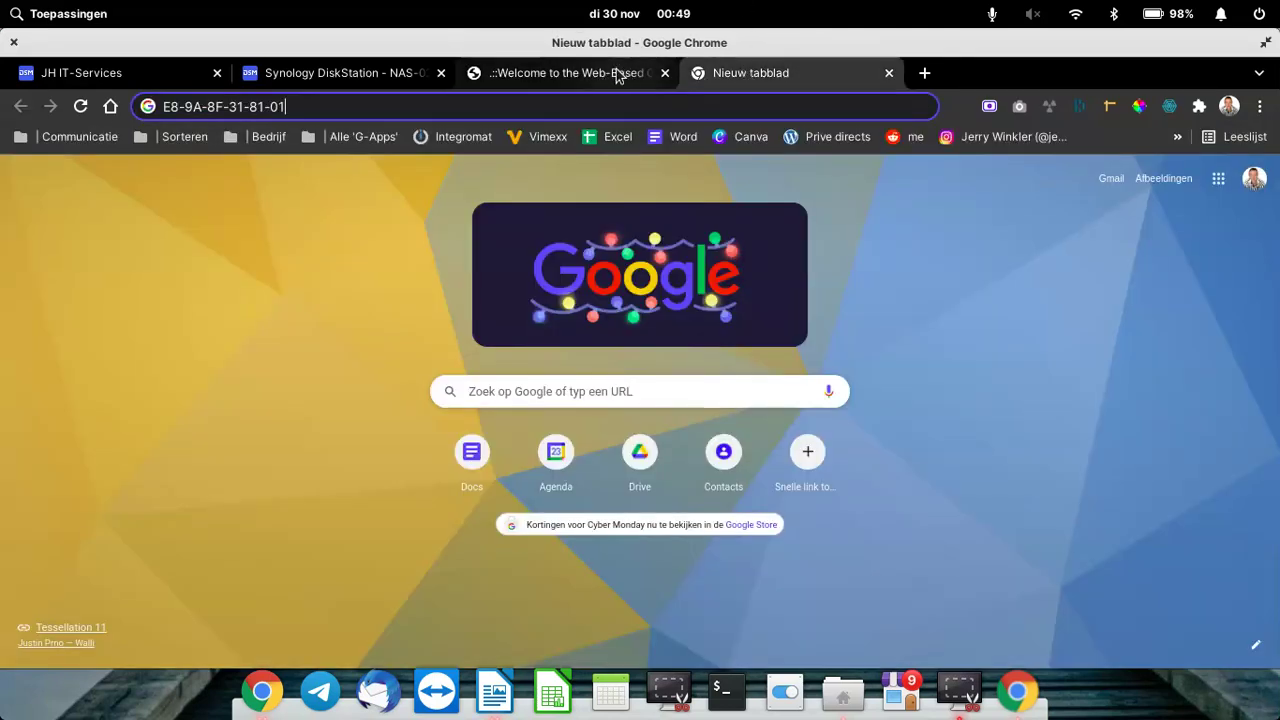
pyautogui.click(888, 73)
pyautogui.write('31 - ')
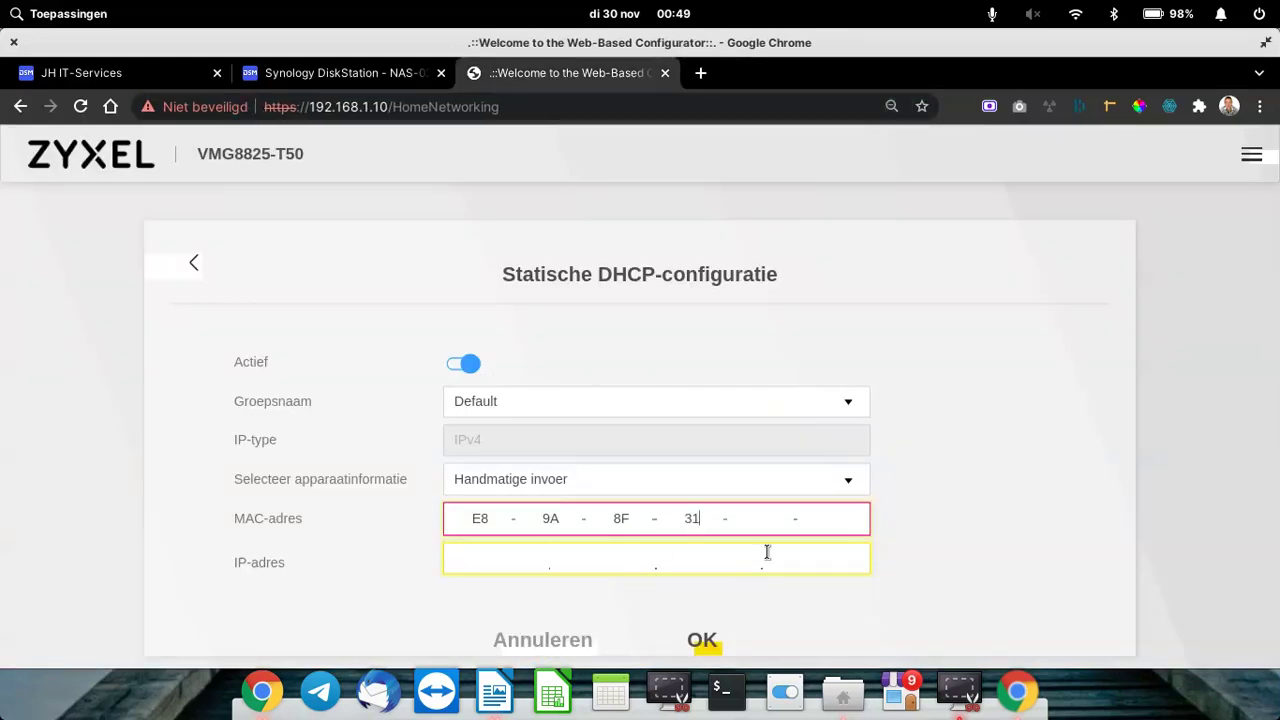
pyautogui.write('8')
# Step: Compare the entered MAC address part by part with the copied one in a temporary browser tab, and close that tab
pyautogui.click(701, 75)
pyautogui.hotkey('ctrl', 'v')
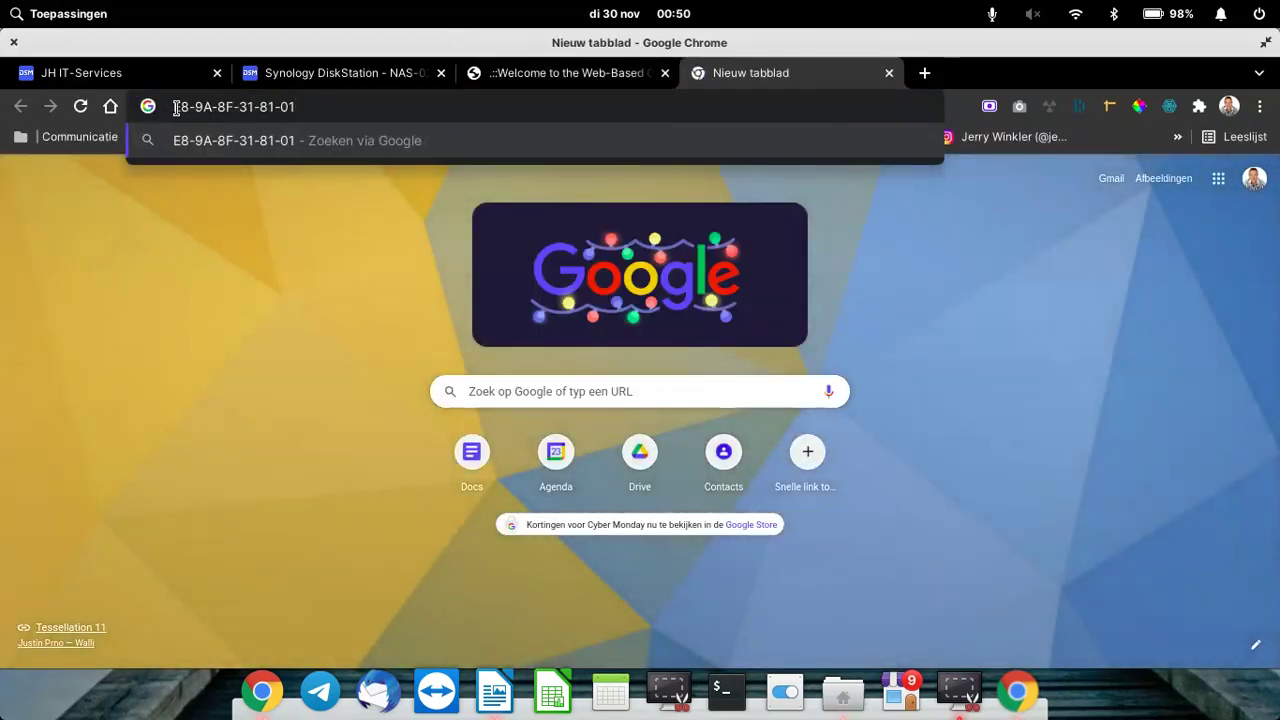
pyautogui.moveTo(181, 107); pyautogui.dragTo(213, 107)
pyautogui.press('BackSpace')
pyautogui.press('BackSpace')
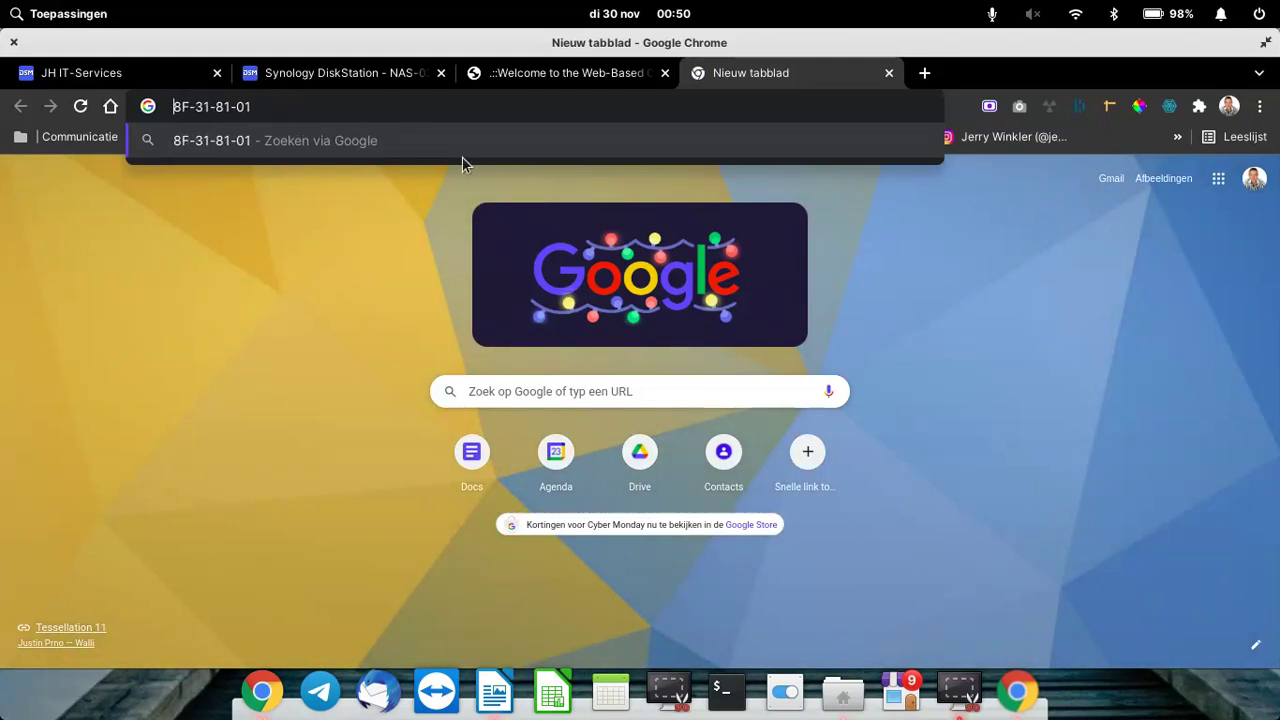
pyautogui.click(570, 73)
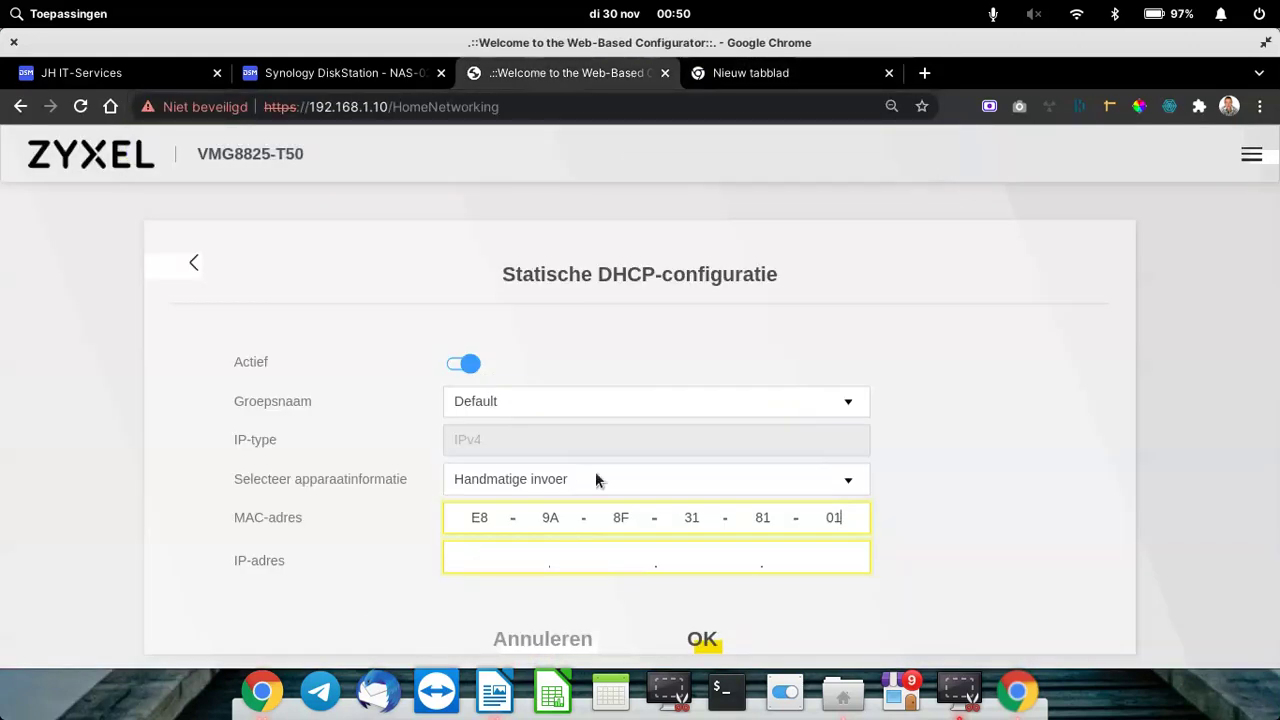
pyautogui.click(811, 68)
pyautogui.press('Home')
pyautogui.press('Delete')
pyautogui.press('Delete')
pyautogui.press('Delete')
pyautogui.press('Delete')
pyautogui.press('Delete')
pyautogui.press('Delete')
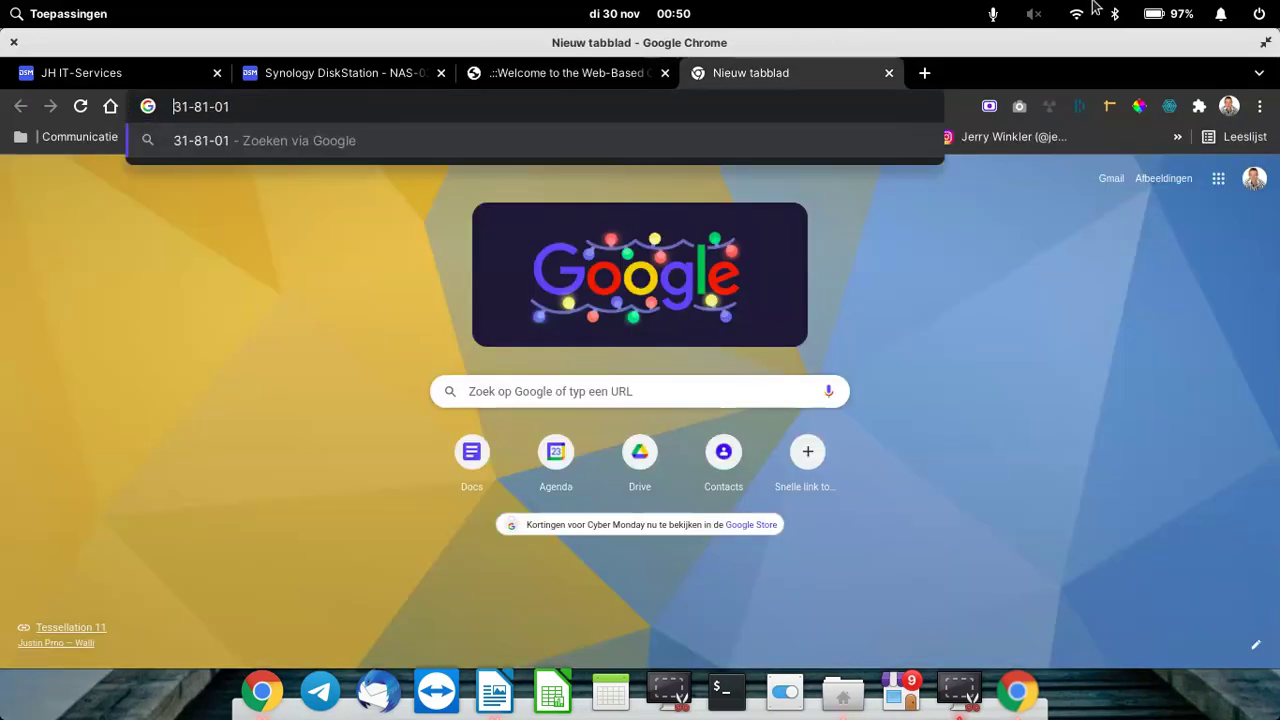
pyautogui.click(889, 72)
# Step: Select the IP address 192.168.1.71 in the NAS's browser address for the router's static DHCP entry
pyautogui.click(472, 568)
pyautogui.click(347, 80)
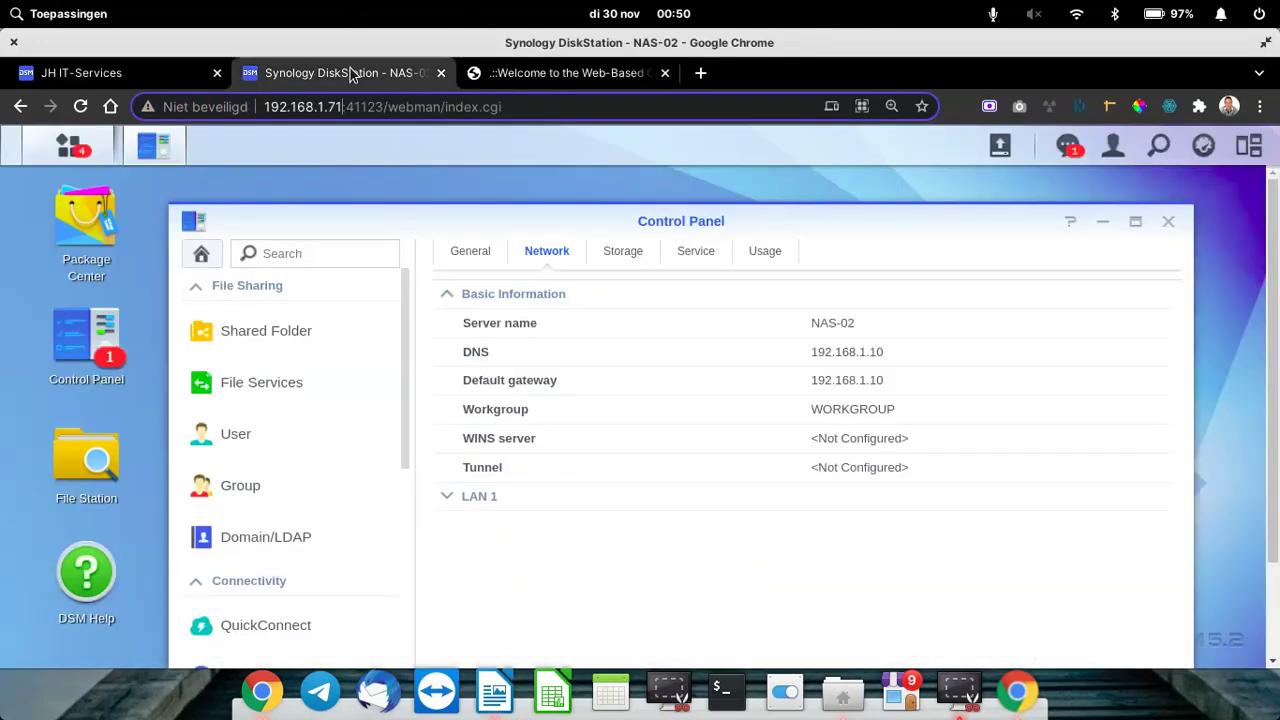
pyautogui.moveTo(344, 107); pyautogui.dragTo(250, 225)
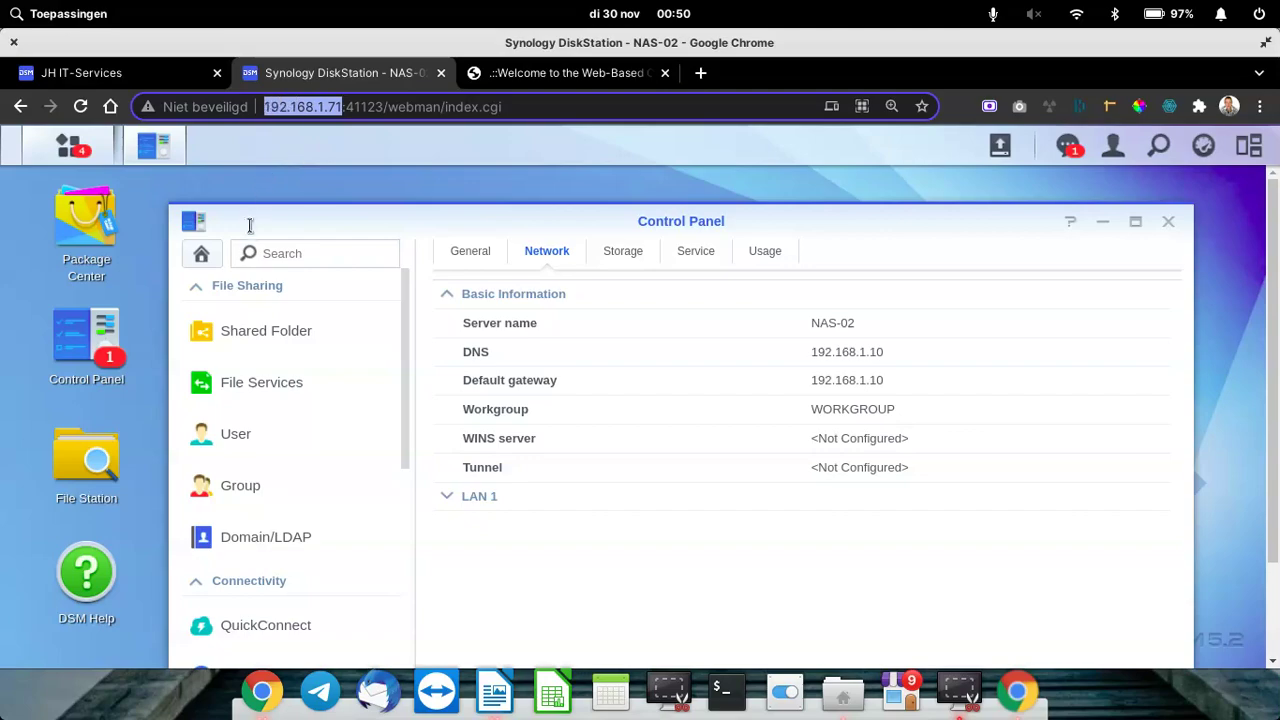
# Step: Show the router page full screen at 100% zoom and enter 192.168.1.71 as the static DHCP IP address
pyautogui.click(565, 73)
pyautogui.press('F11')
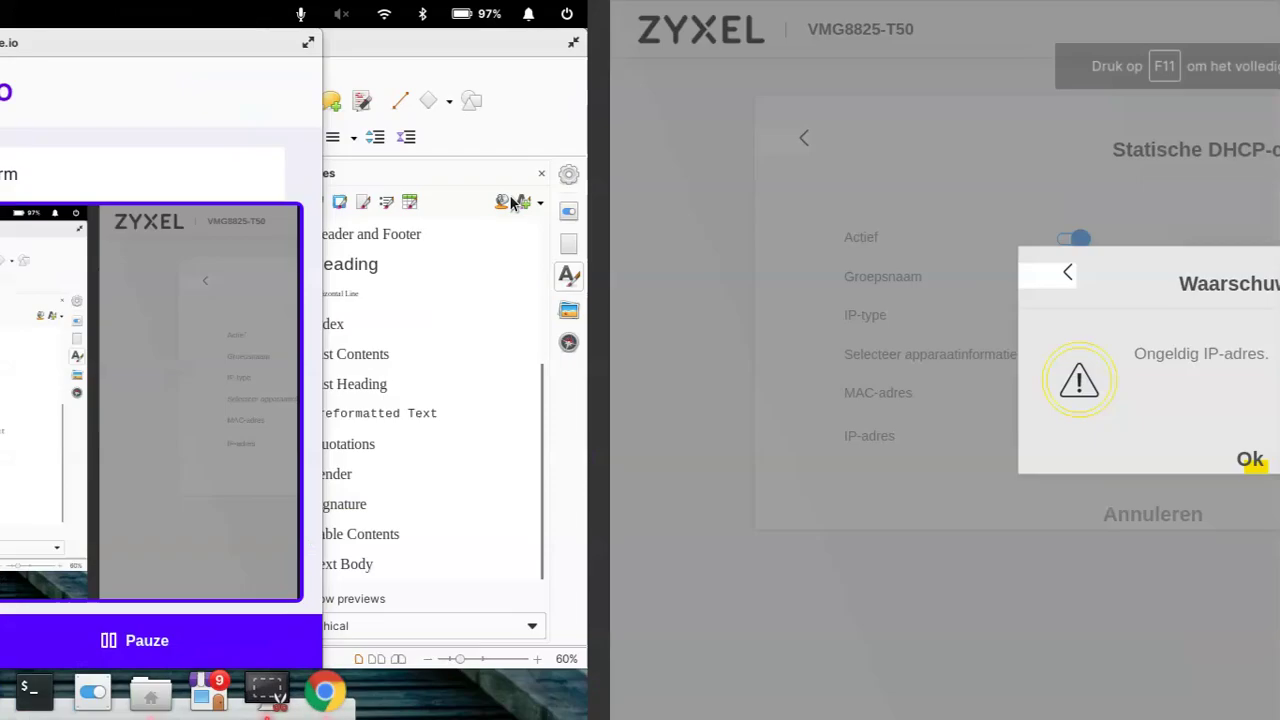
pyautogui.hotkey('ctrl', '0')
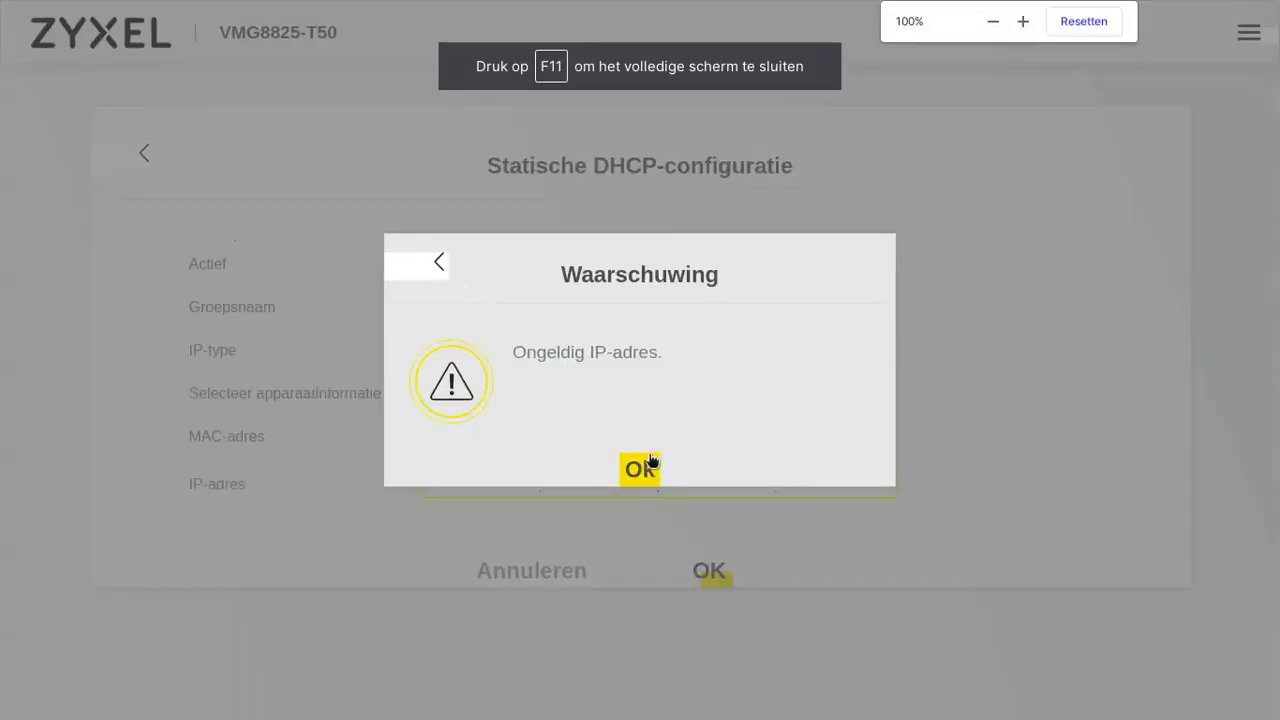
pyautogui.click(649, 460)
pyautogui.click(483, 484)
pyautogui.write('htt...')
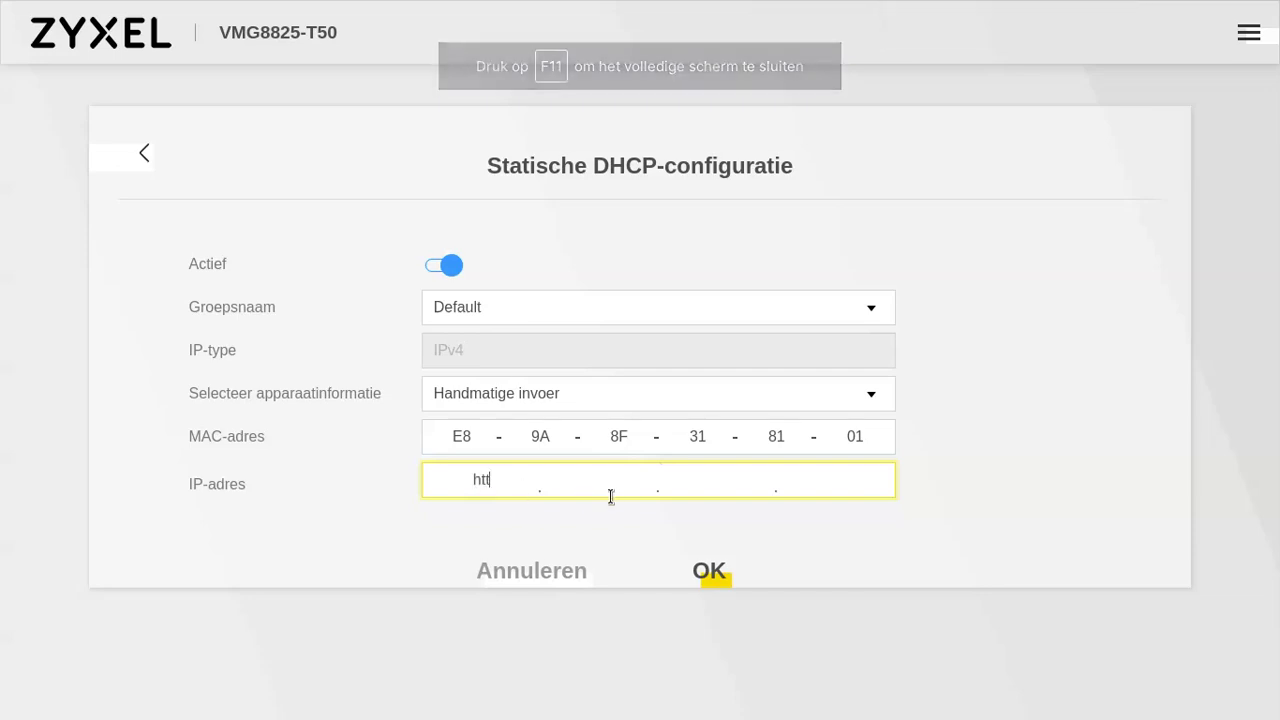
pyautogui.write('192')
pyautogui.write('168')
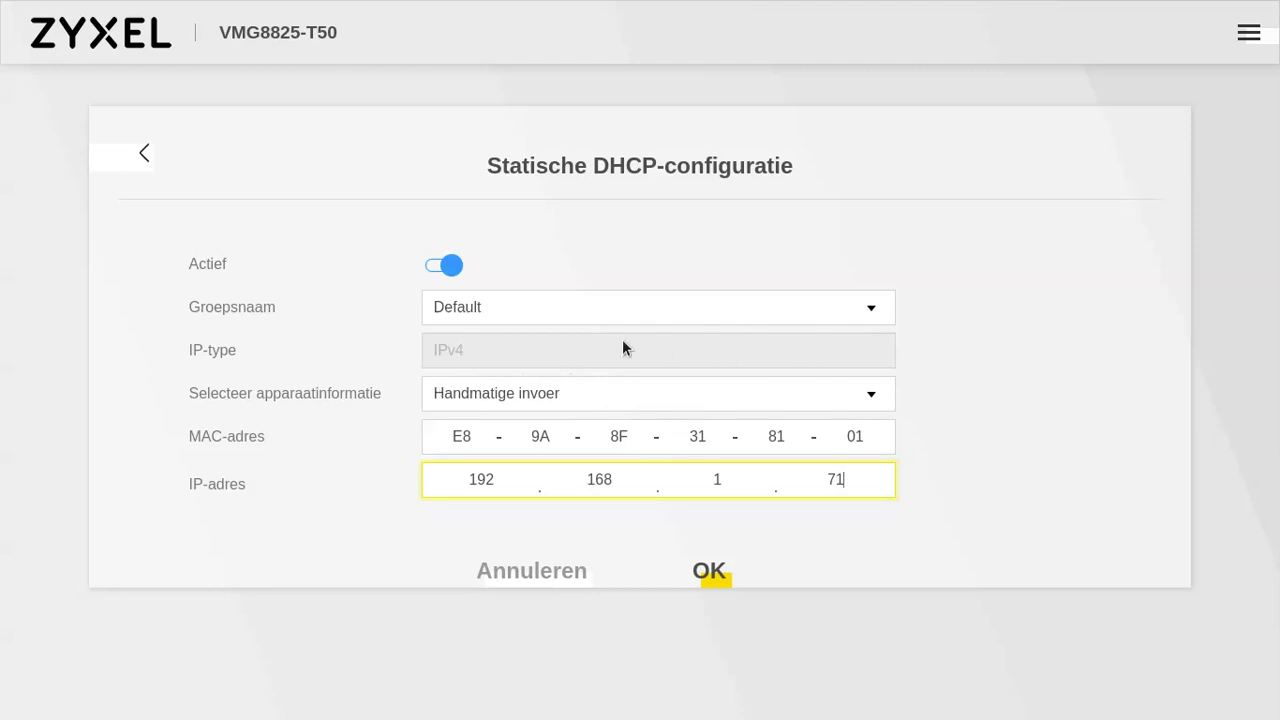
# Step: Review the device list and the entered MAC and IP addresses, keep manual input, and save the static DHCP configuration
pyautogui.click(757, 394)
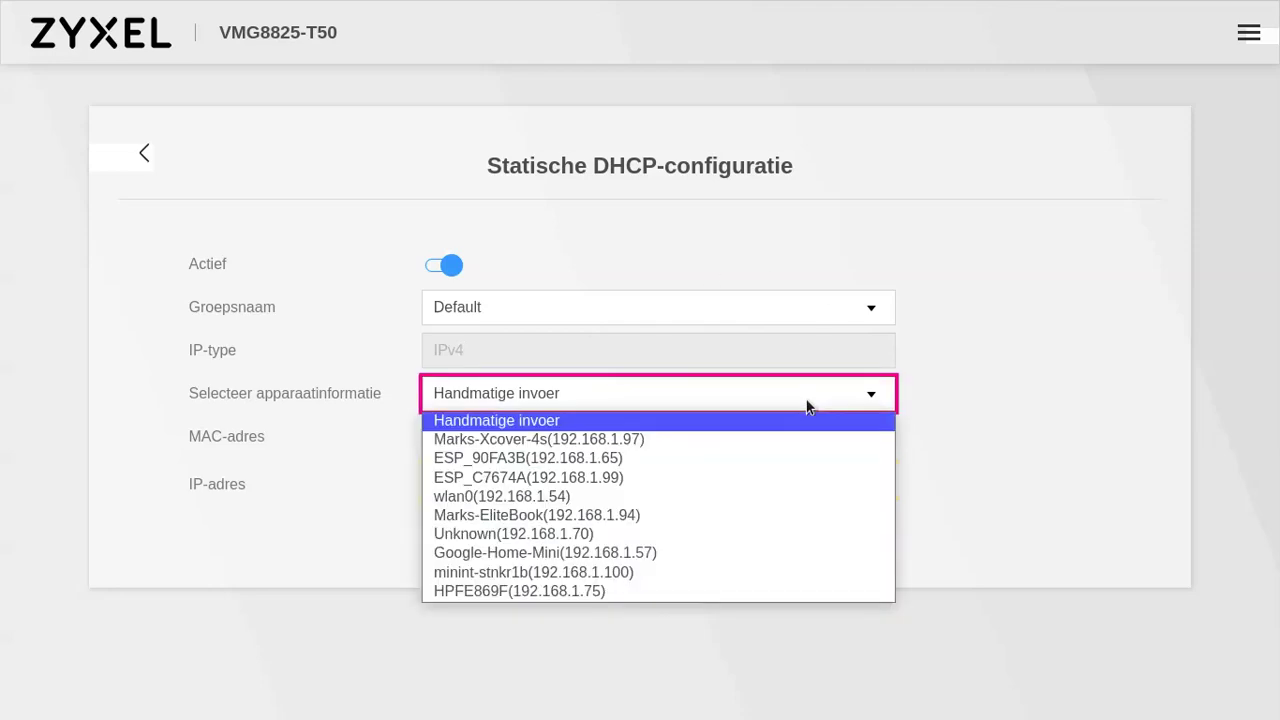
pyautogui.click(952, 467)
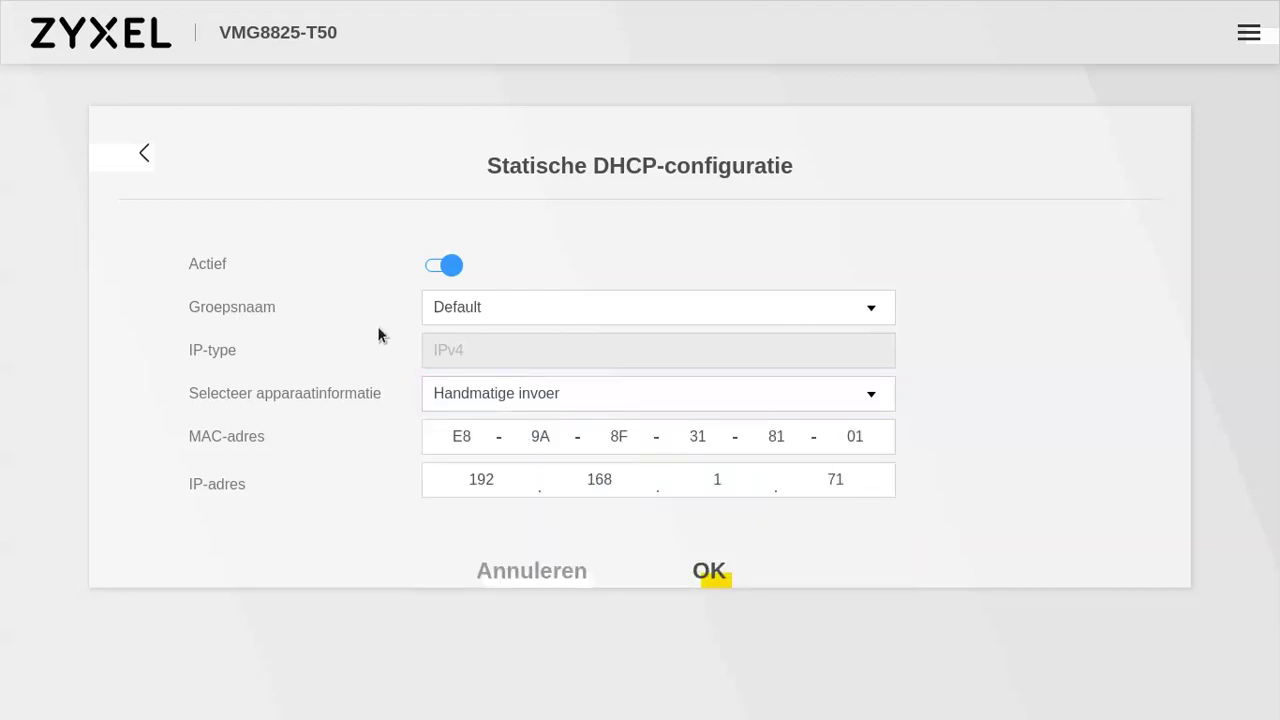
pyautogui.click(443, 267)
pyautogui.click(444, 440)
pyautogui.doubleClick(882, 443)
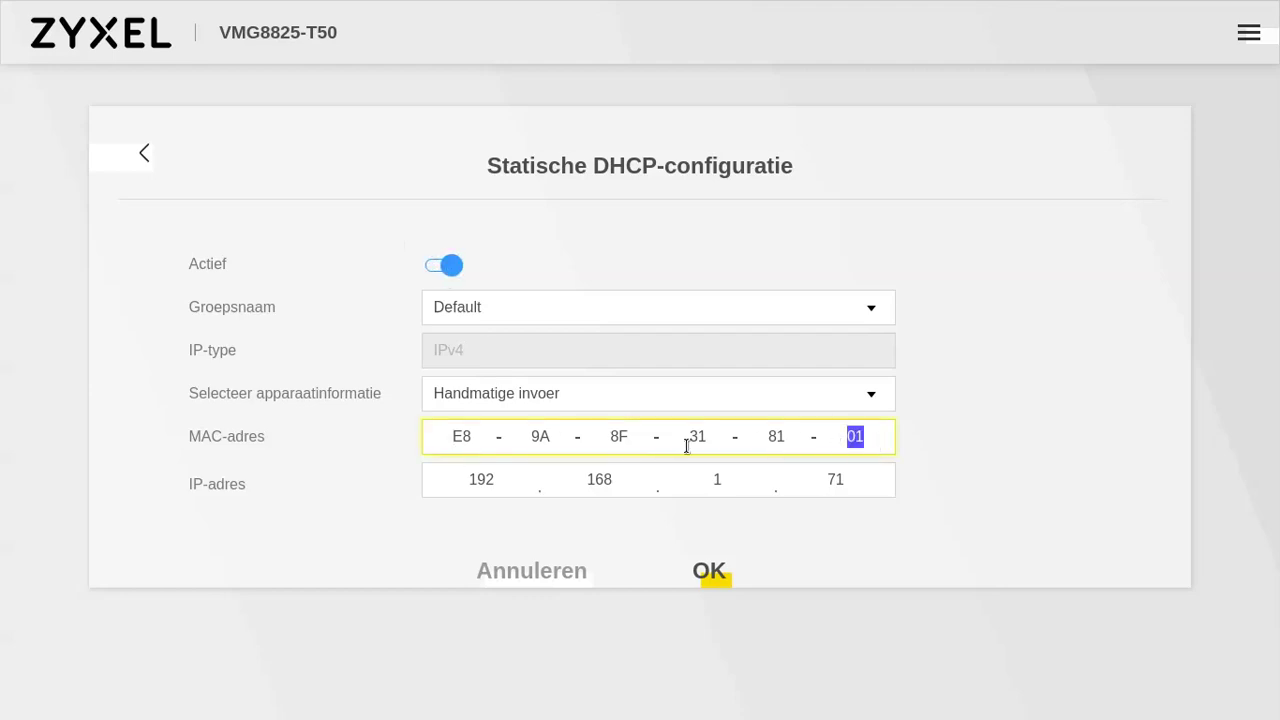
pyautogui.click(455, 487)
pyautogui.click(751, 490)
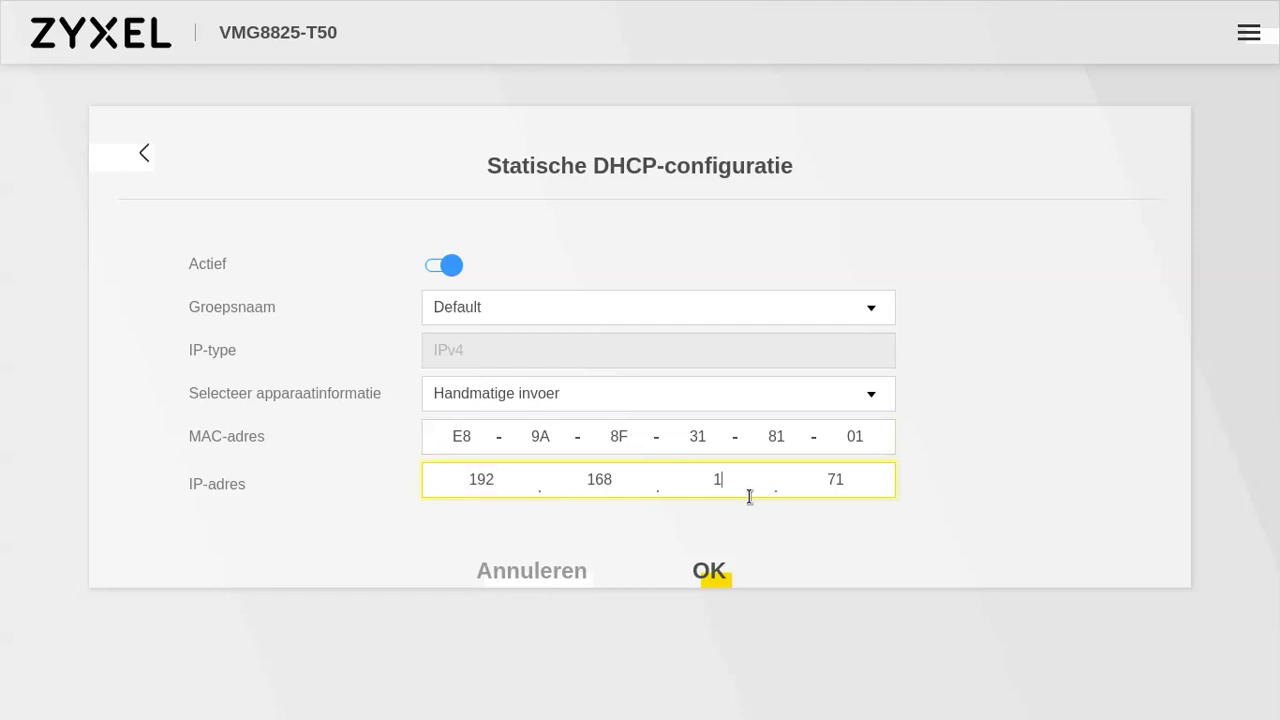
pyautogui.click(713, 572)
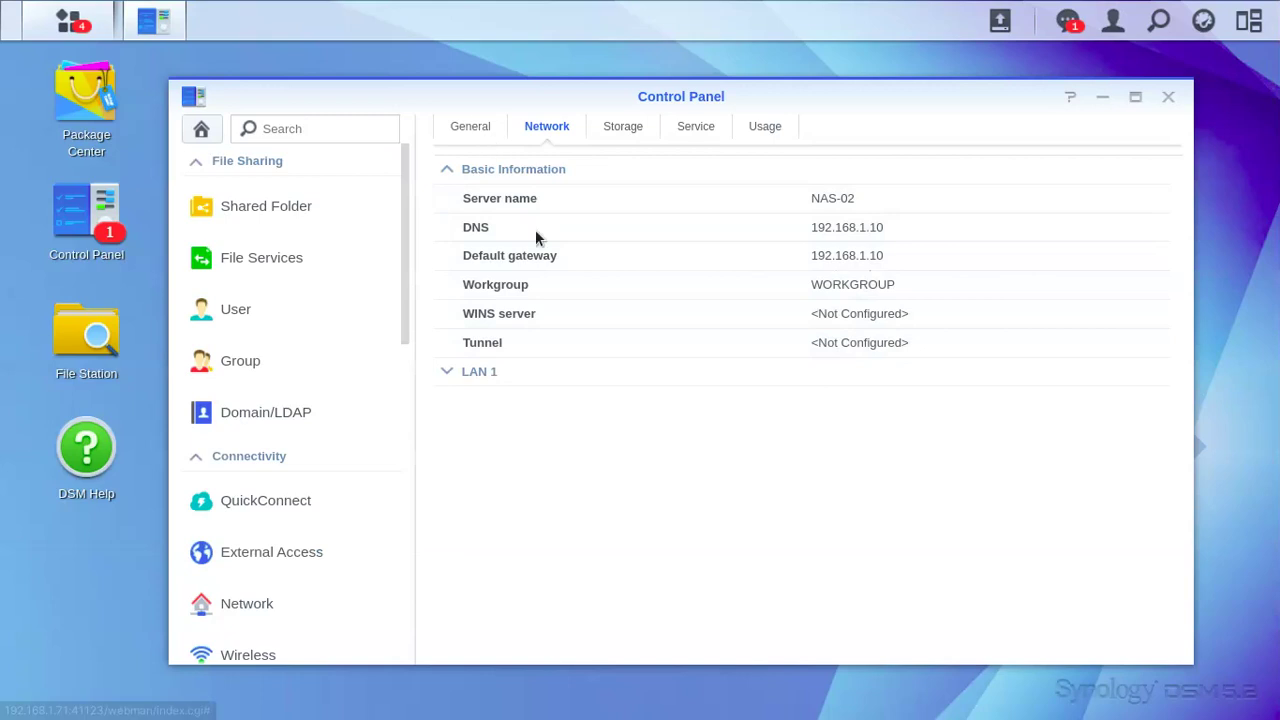
# Step: Open the NAS's LAN 1 interface settings for editing and compare its IPv4 configuration with the router's static DHCP list
pyautogui.click(506, 368)
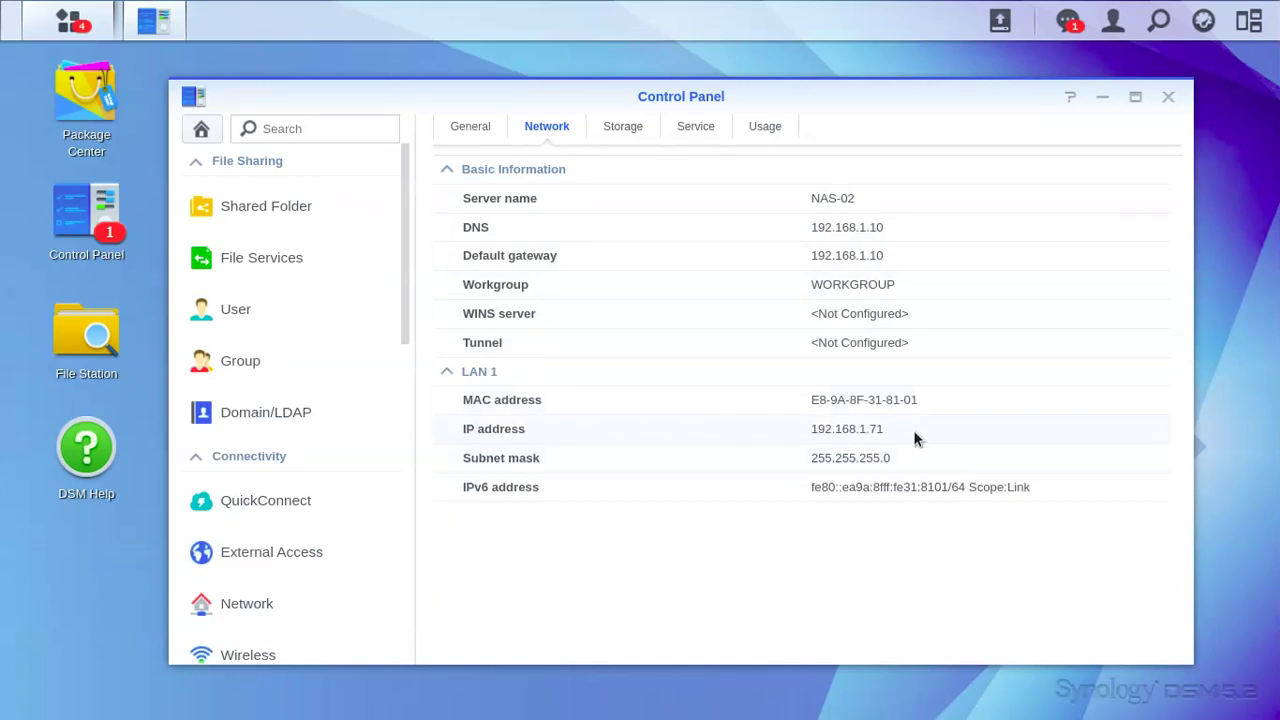
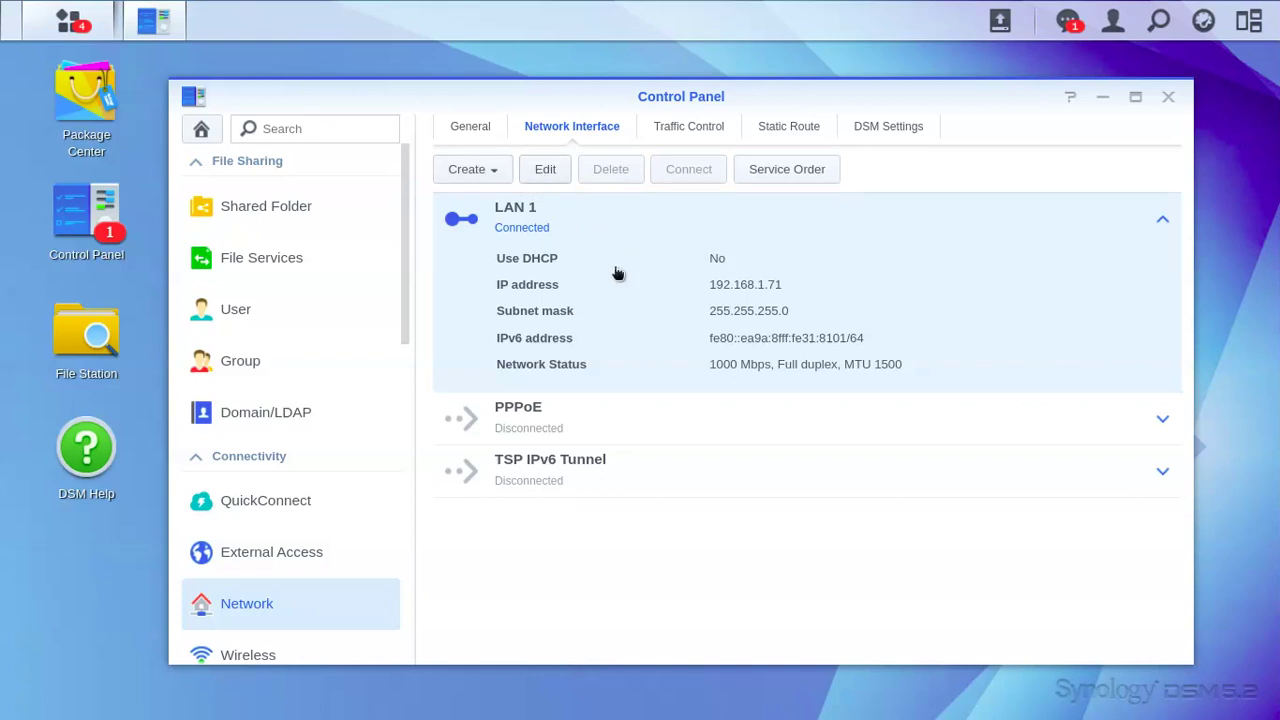
pyautogui.doubleClick(553, 255)
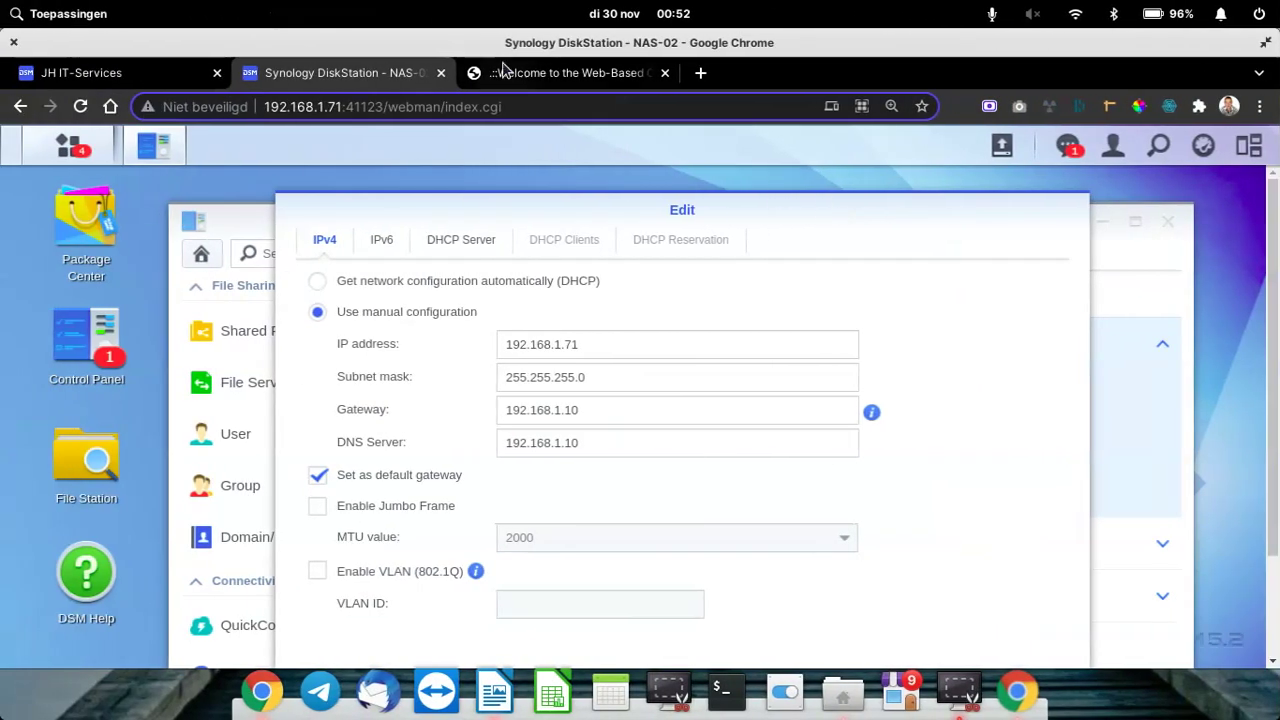
pyautogui.click(560, 73)
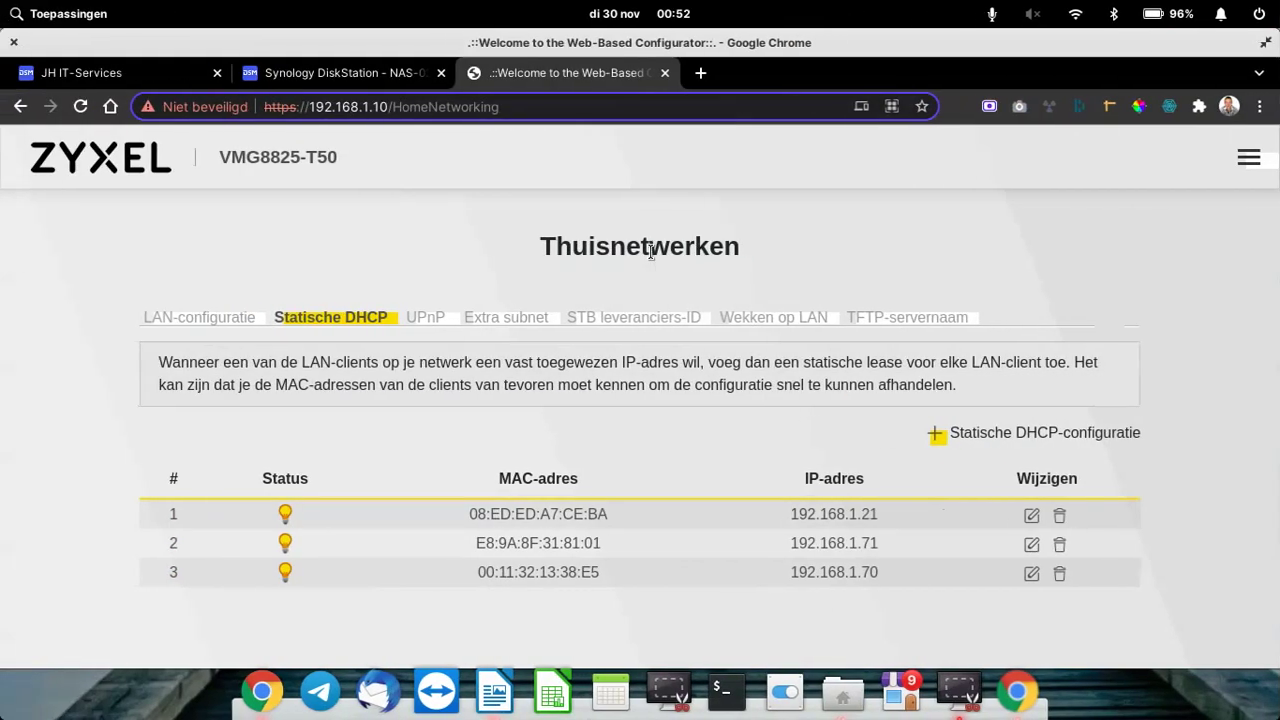
pyautogui.click(346, 76)
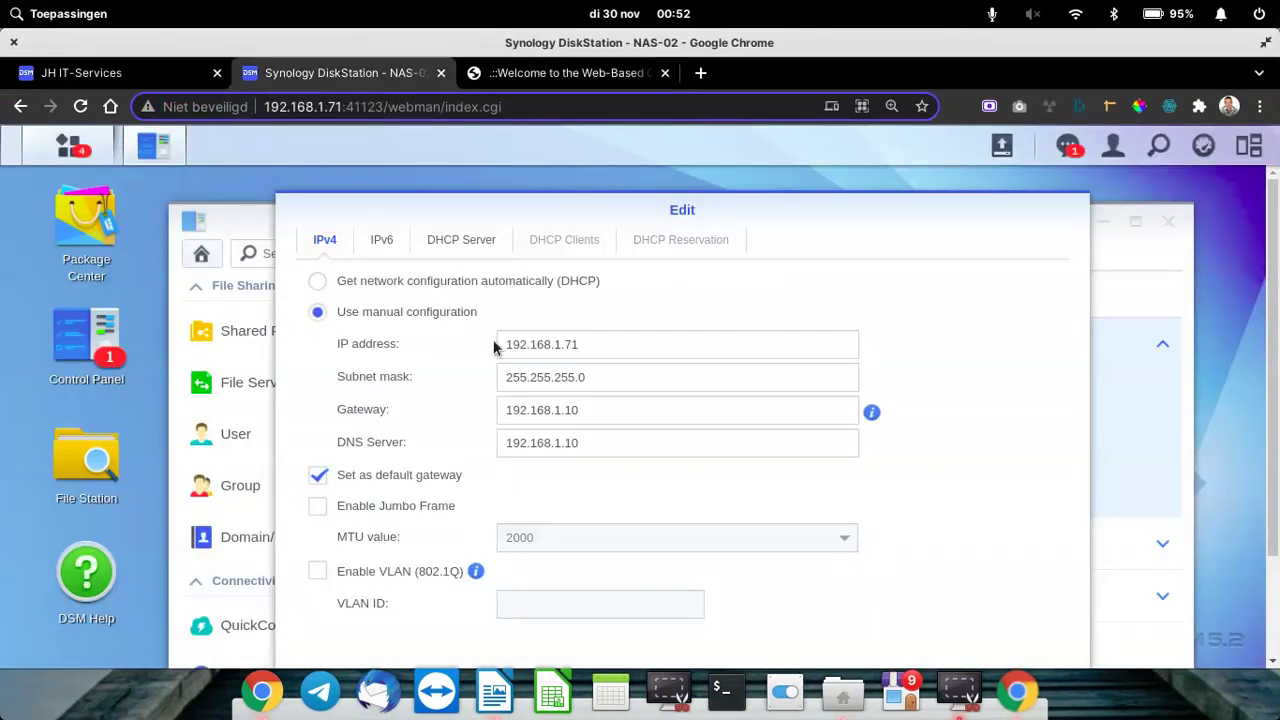